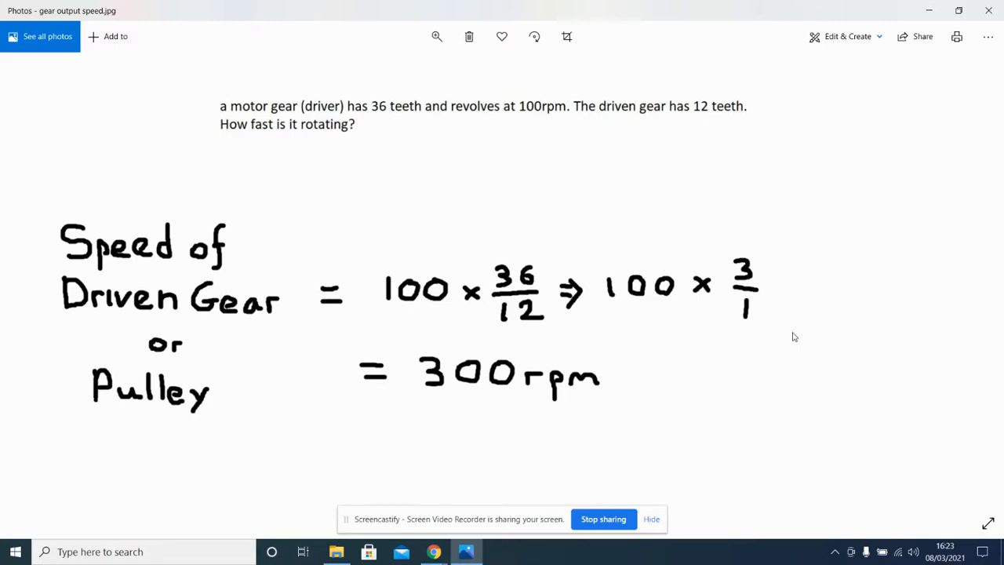
# Bring up the gear ratios image, and switch to the Gear Generator page in Chrome.
pyautogui.click(973, 286)
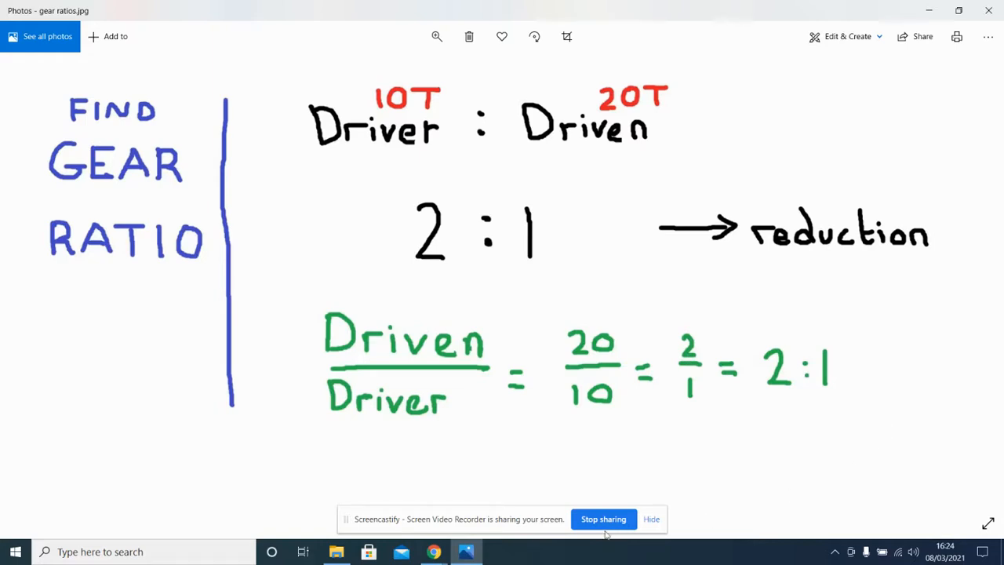
pyautogui.moveTo(434, 552)
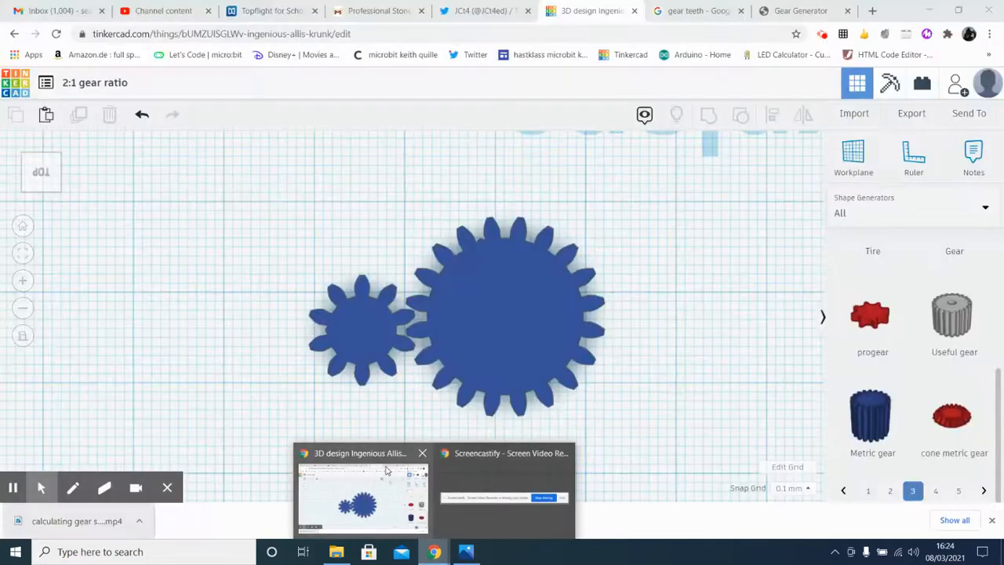
pyautogui.click(386, 471)
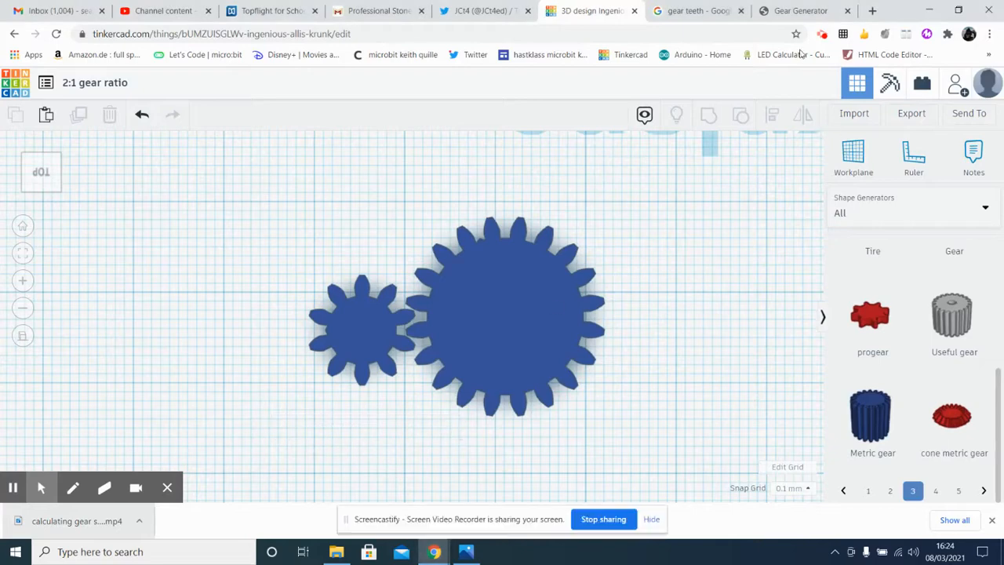
pyautogui.click(785, 17)
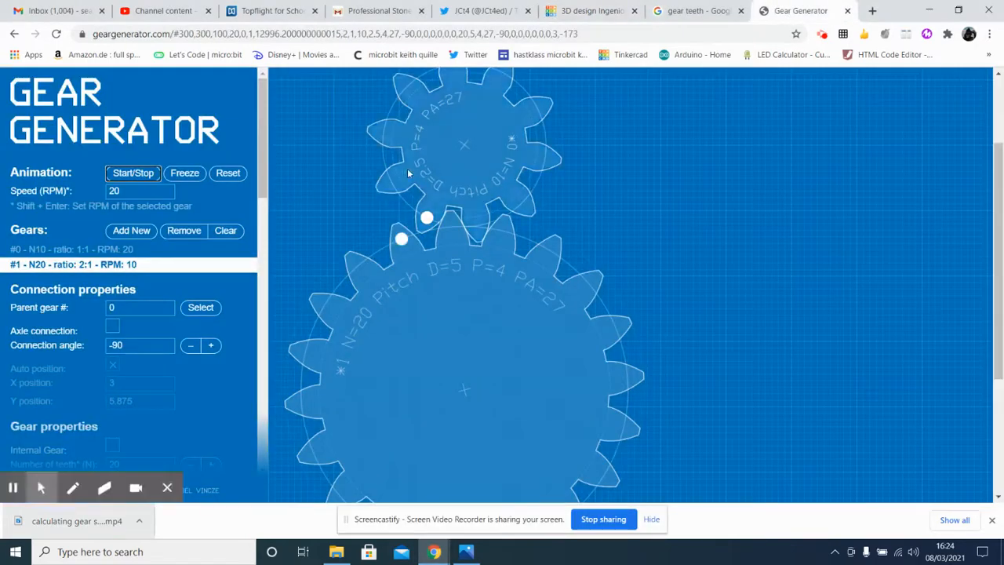
# Examine the gear properties of the 10-tooth and 20-tooth gears and run their rotation animation.
pyautogui.click(432, 163)
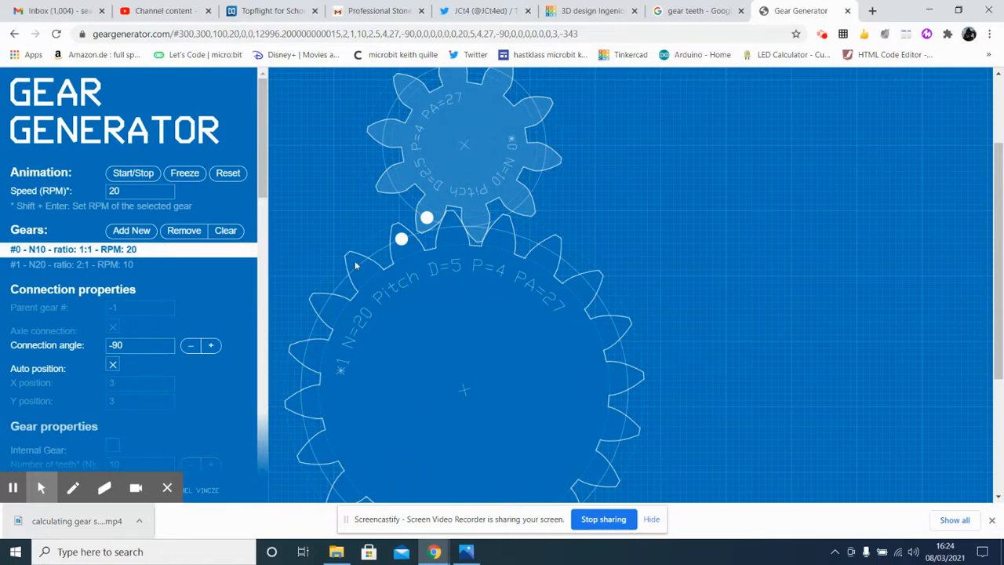
pyautogui.scroll(-3, 265, 174)
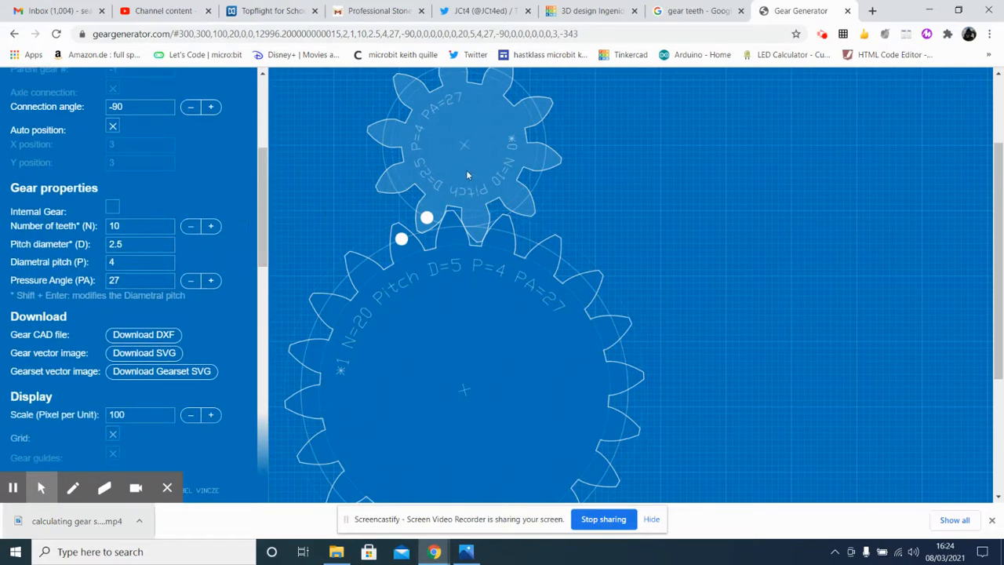
pyautogui.scroll(3, 264, 188)
pyautogui.click(434, 338)
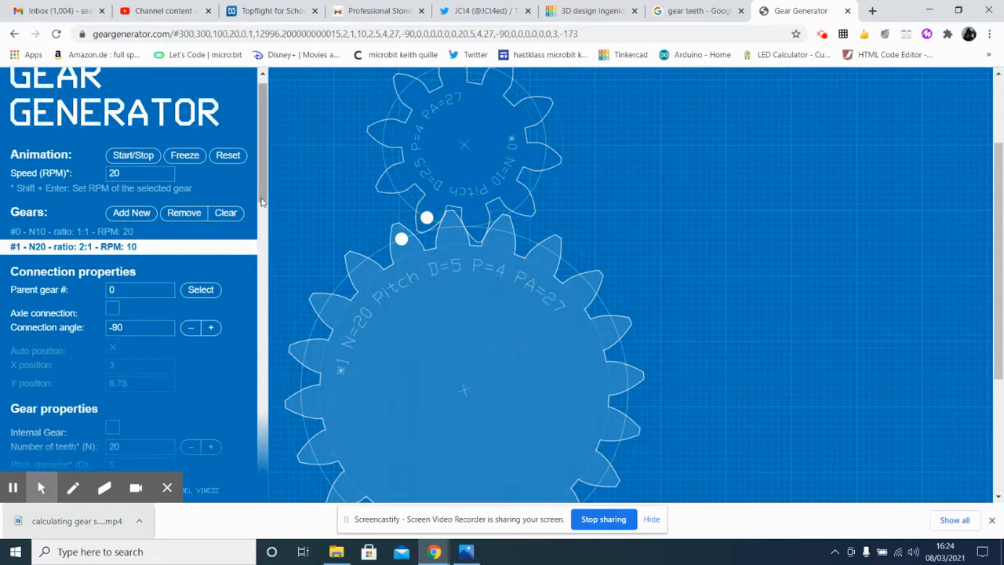
pyautogui.moveTo(265, 195); pyautogui.dragTo(269, 279)
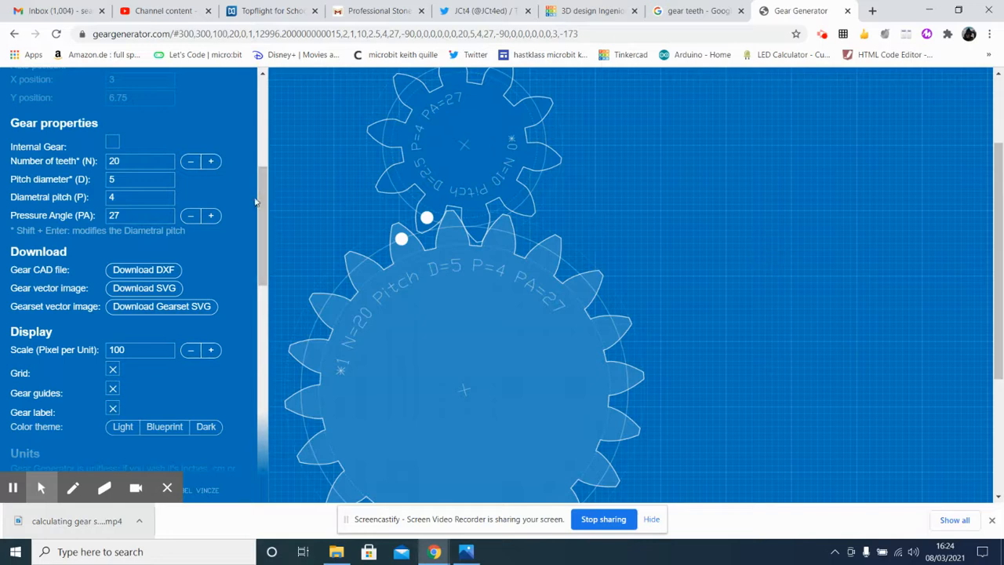
pyautogui.scroll(4, 255, 203)
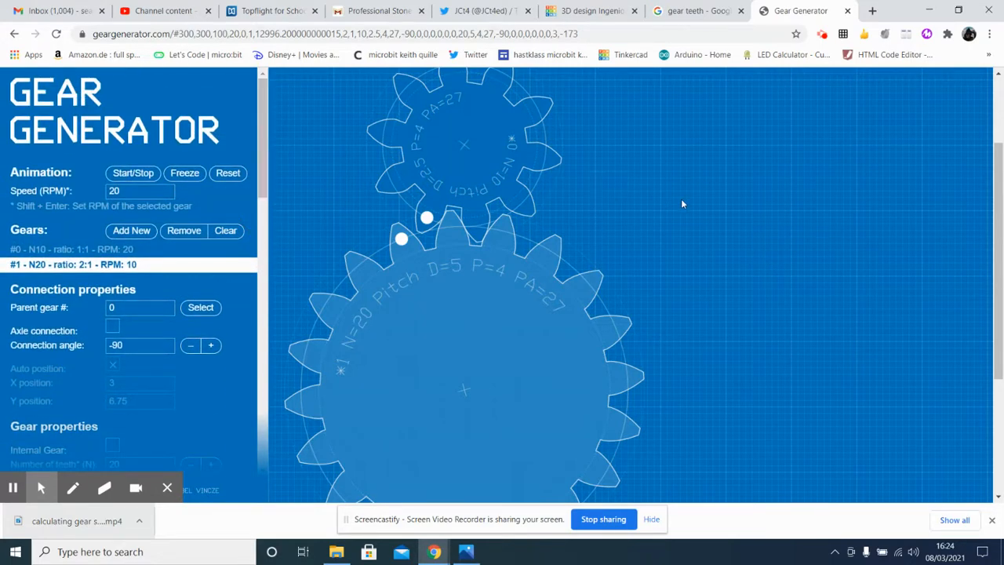
pyautogui.click(122, 173)
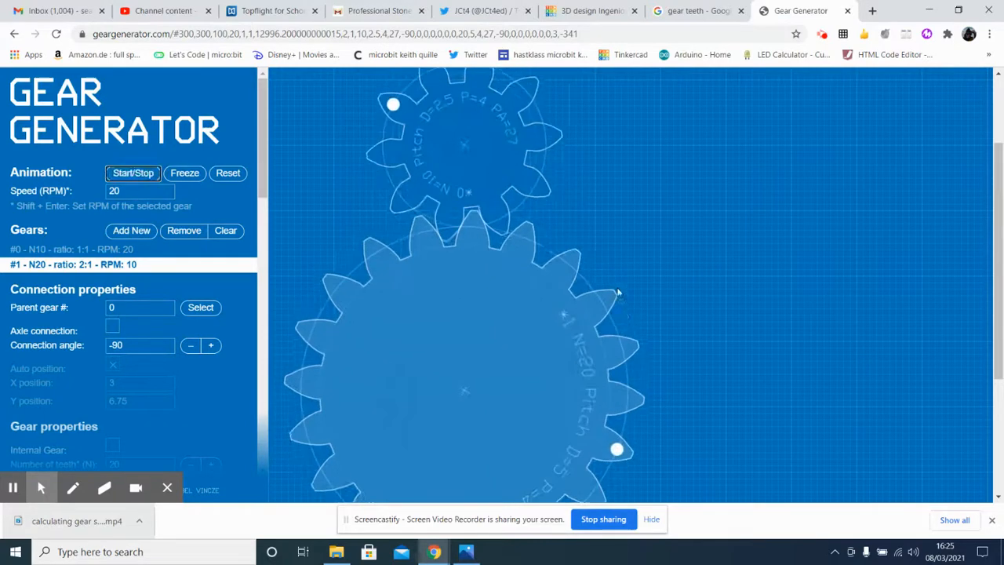
# Switch to Photos and review the gear ratios image and the gear output speed image.
pyautogui.moveTo(436, 554)
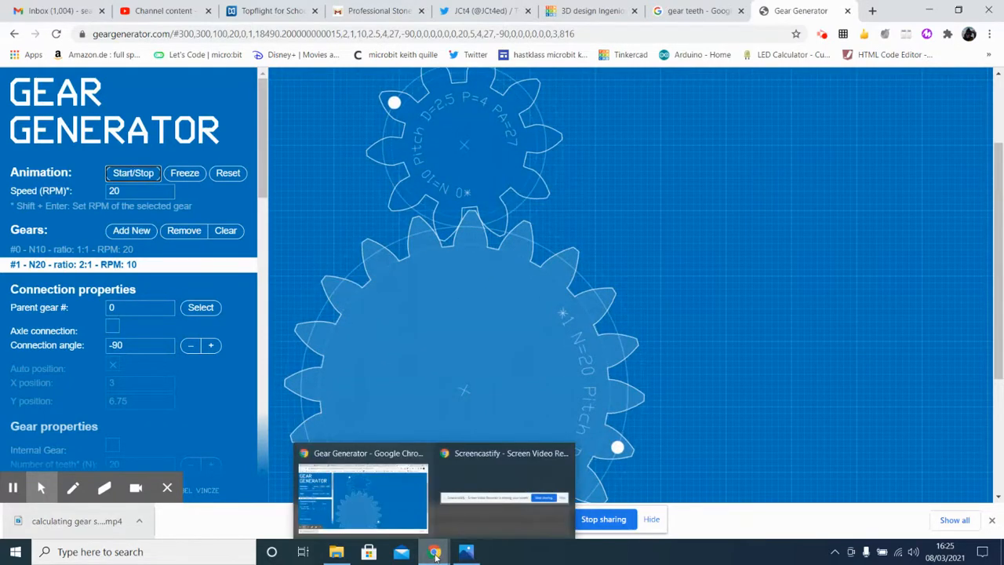
pyautogui.click(467, 553)
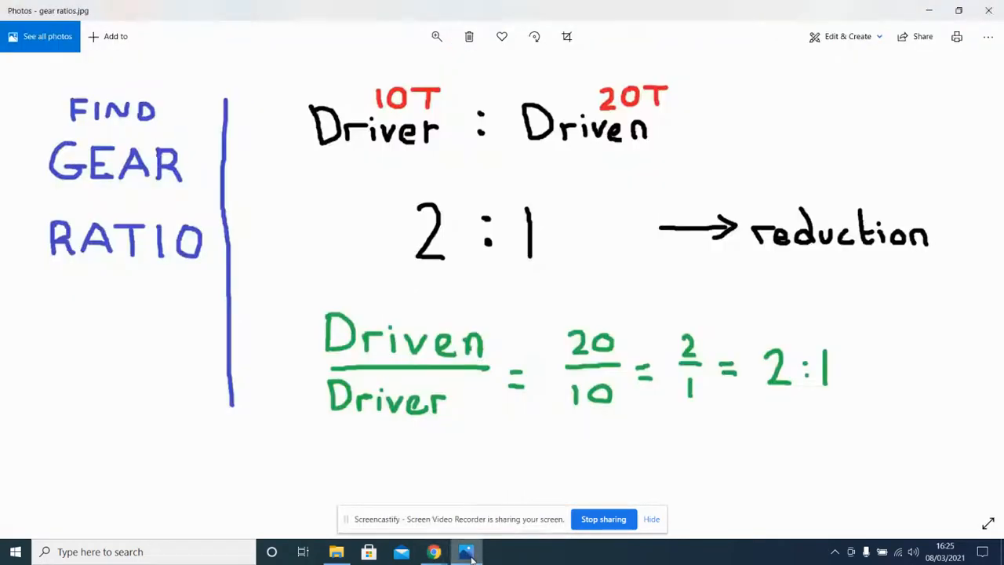
pyautogui.click(33, 284)
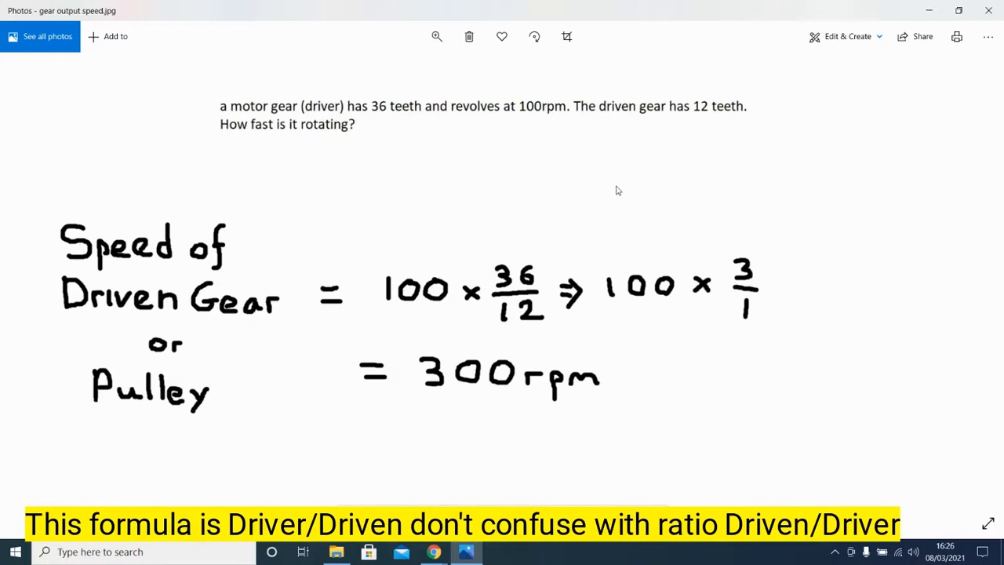
# Switch back to Gear Generator in Chrome and set the animation speed to 100 RPM.
pyautogui.click(469, 554)
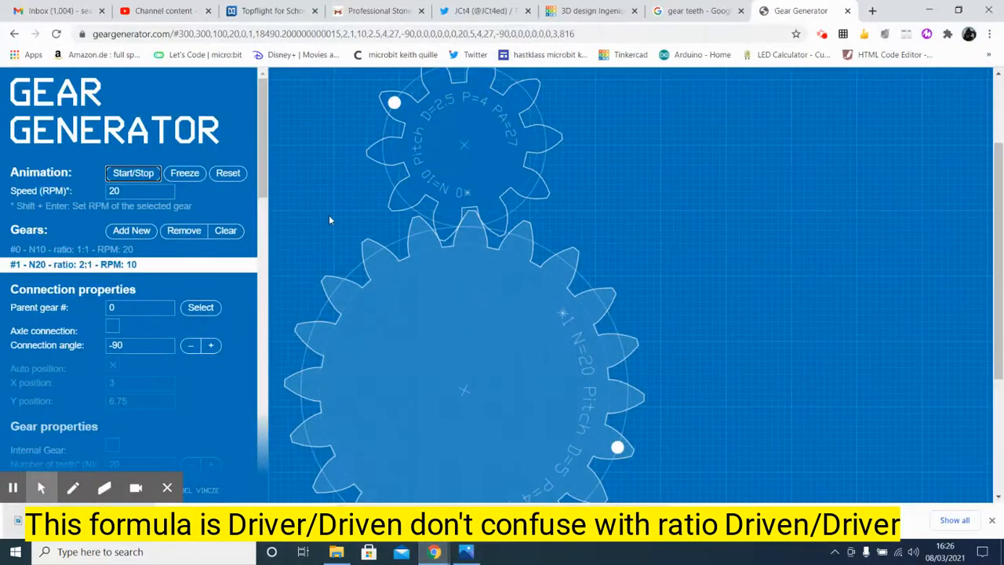
pyautogui.click(427, 158)
pyautogui.doubleClick(125, 191)
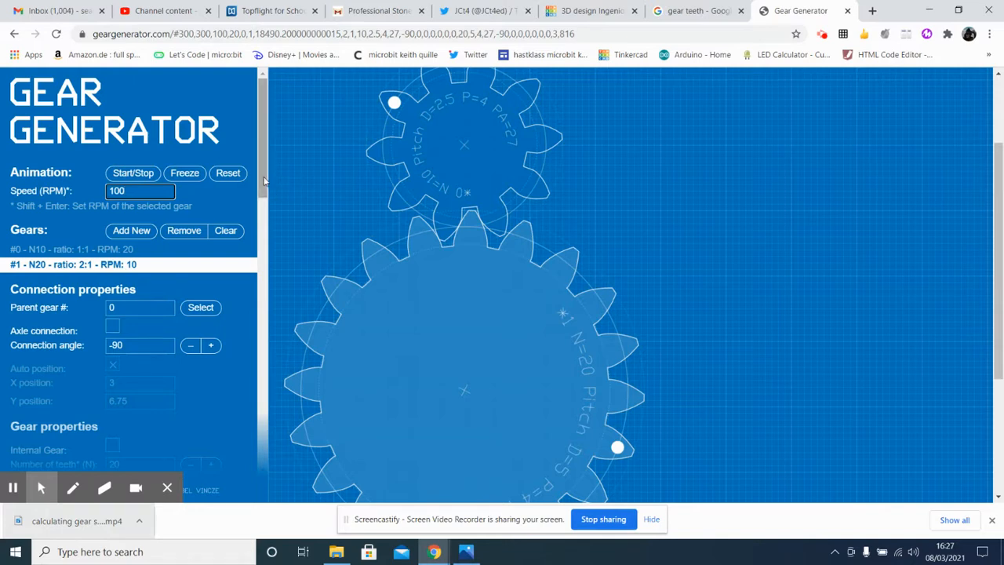
# Set the number of teeth of the 20-tooth gear to 36.
pyautogui.moveTo(265, 180); pyautogui.dragTo(262, 256)
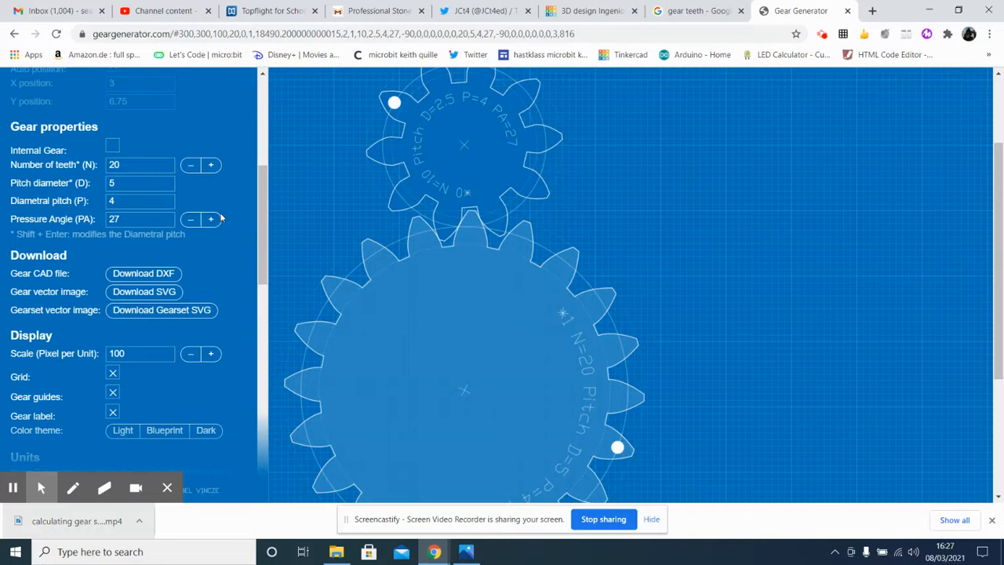
pyautogui.click(133, 164)
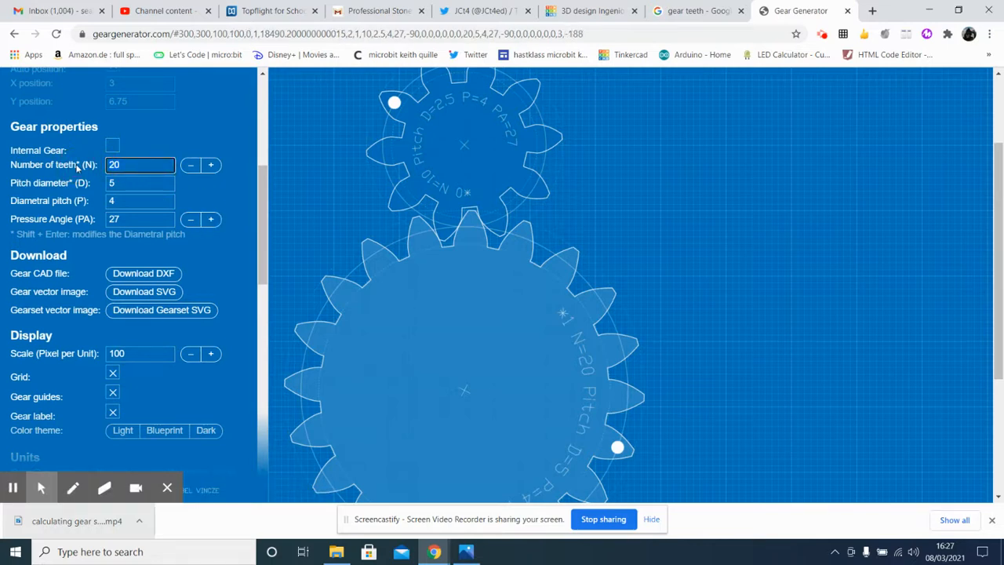
pyautogui.write('36')
pyautogui.click(328, 182)
# Select the 10-tooth driver gear and set its number of teeth to 36.
pyautogui.click(442, 140)
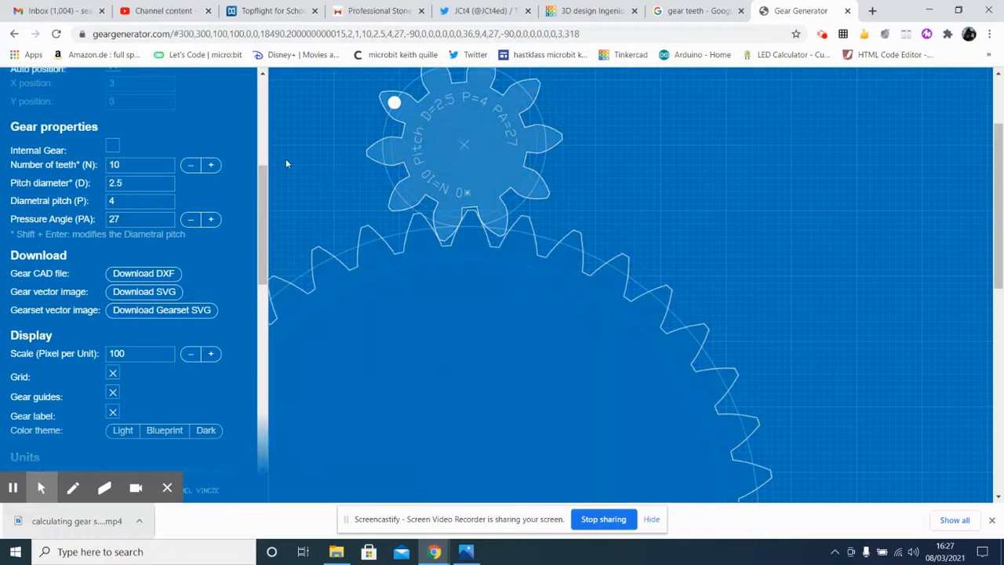
pyautogui.moveTo(261, 208); pyautogui.dragTo(253, 118)
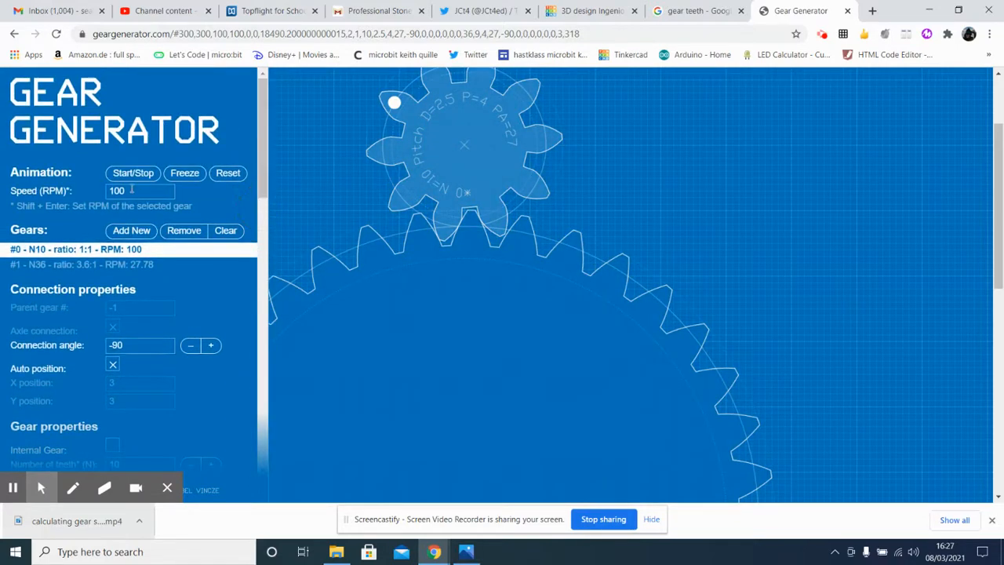
pyautogui.scroll(-3, 130, 259)
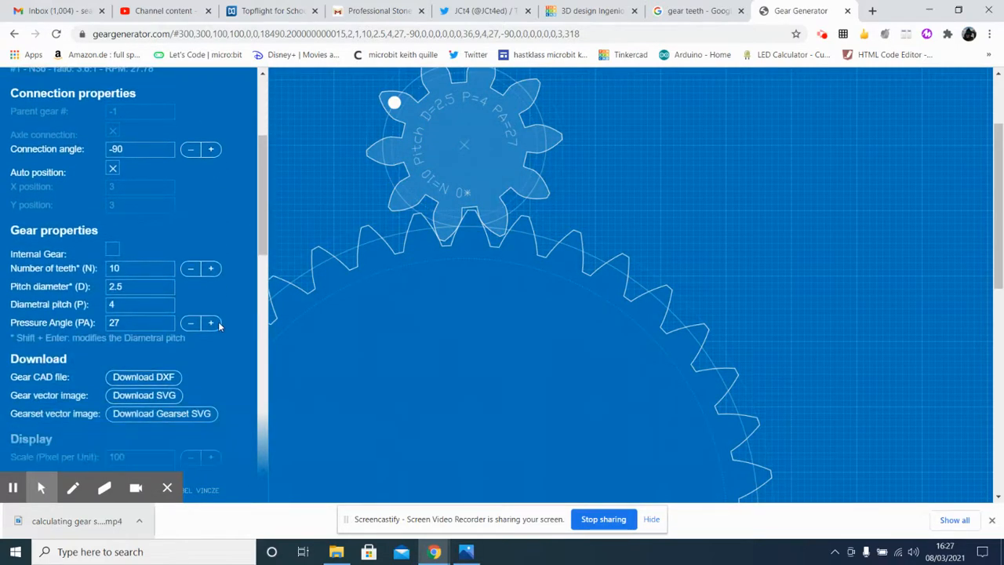
pyautogui.click(86, 268)
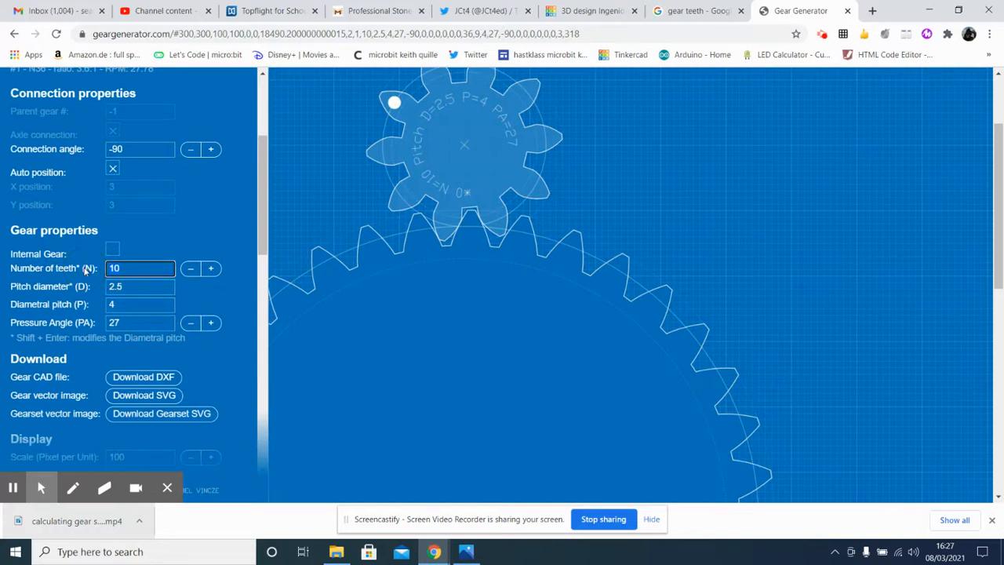
pyautogui.write('36')
pyautogui.press('Return')
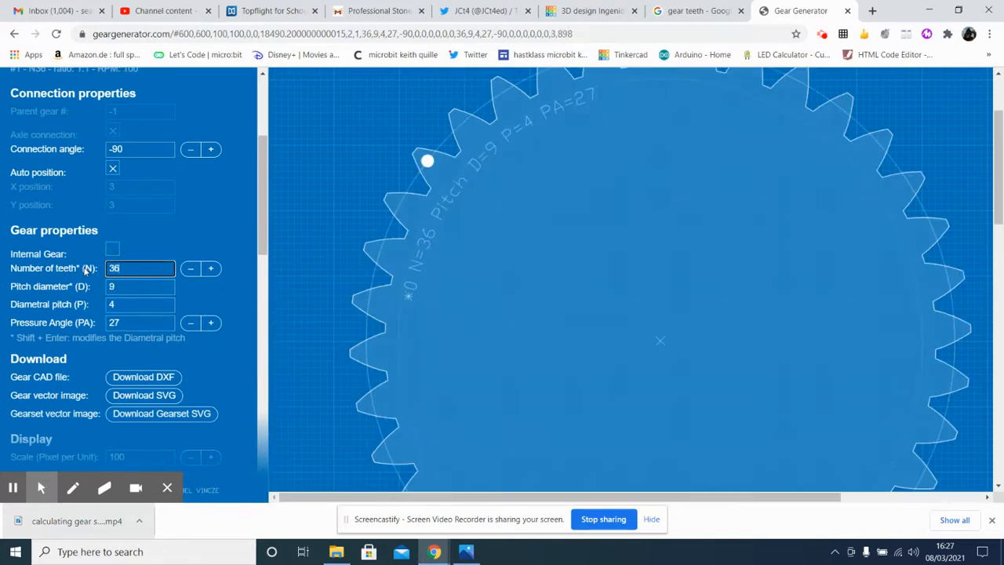
# Select the driven gear #1 and set its number of teeth to 12.
pyautogui.scroll(-5, 745, 265)
pyautogui.click(644, 376)
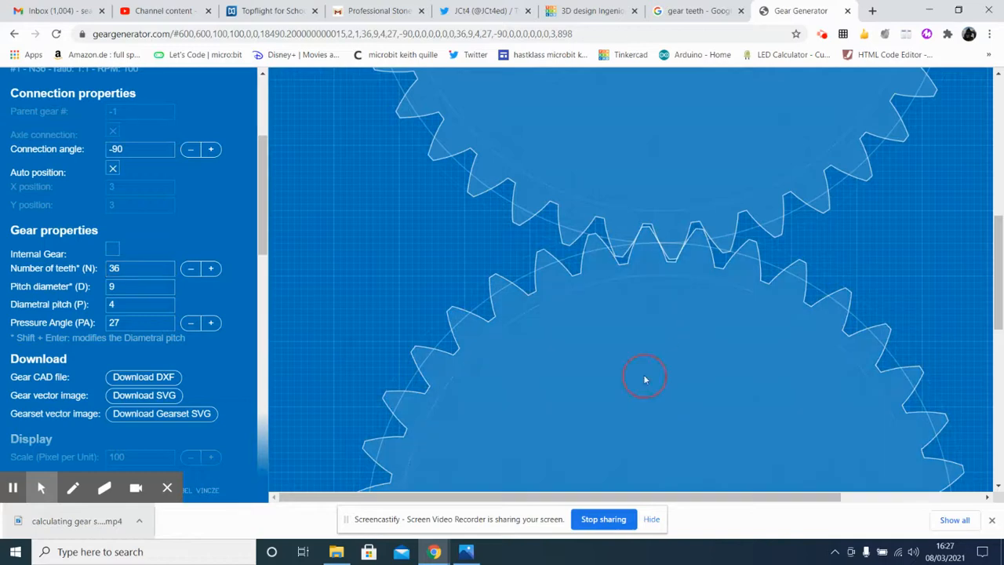
pyautogui.moveTo(266, 214); pyautogui.dragTo(262, 242)
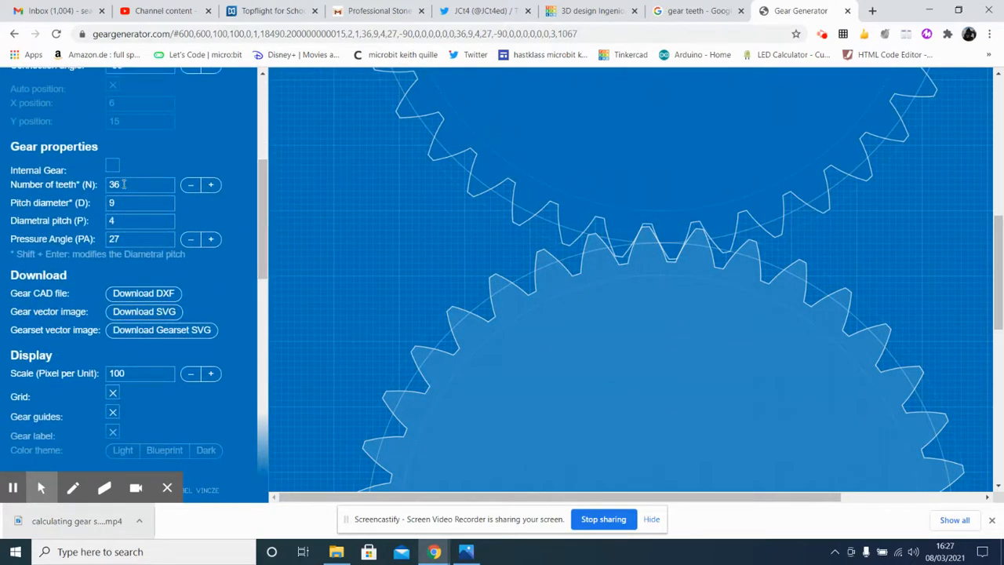
pyautogui.moveTo(123, 184); pyautogui.dragTo(90, 185)
pyautogui.press('Return')
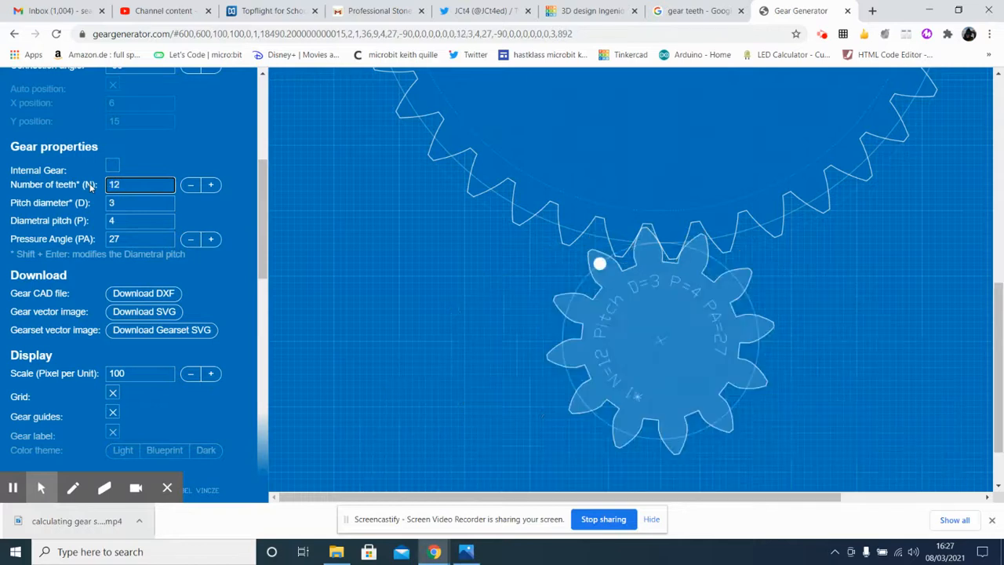
# Check the ratio and RPM of both gears in the gear list and run the meshing pair's animation.
pyautogui.scroll(-2, 973, 171)
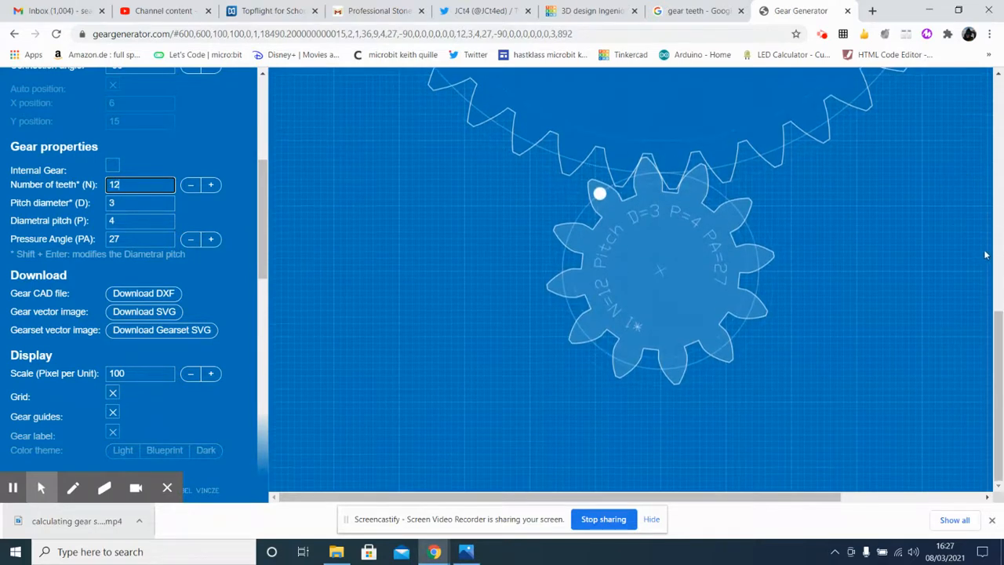
pyautogui.moveTo(1000, 336)
pyautogui.mouseDown()
pyautogui.moveTo(981, 132)
pyautogui.moveTo(1002, 324)
pyautogui.mouseUp()
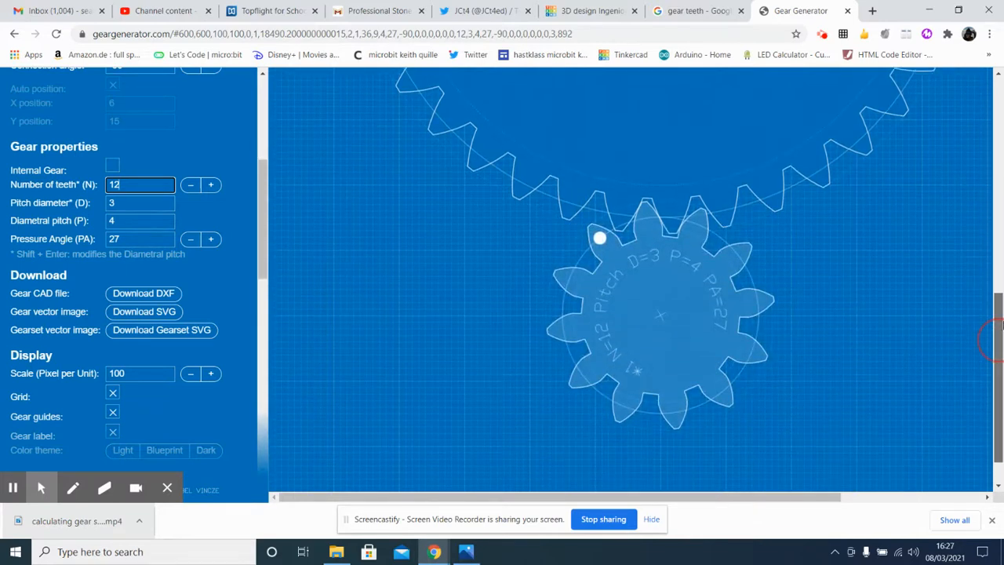
pyautogui.scroll(2, 948, 338)
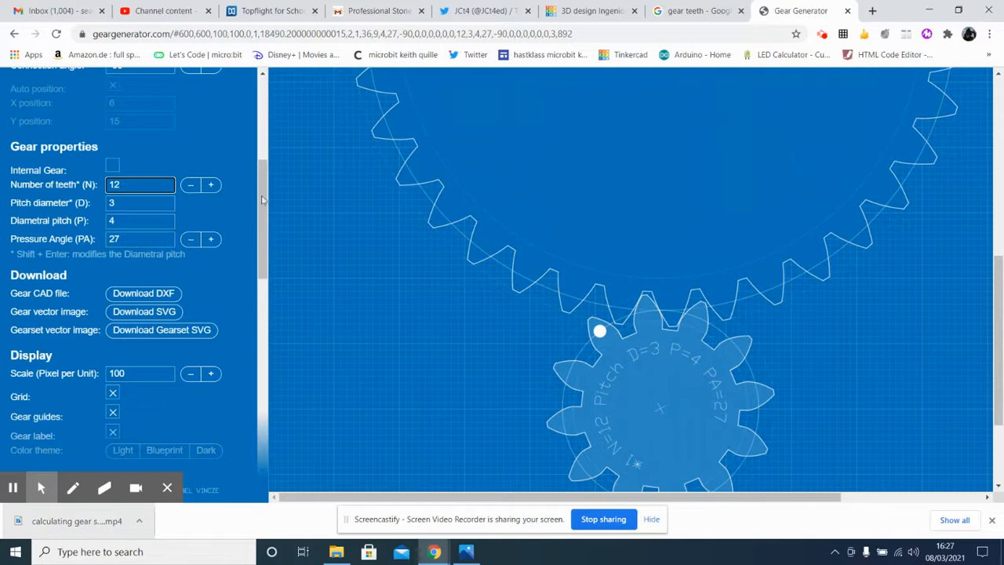
pyautogui.scroll(4, 196, 235)
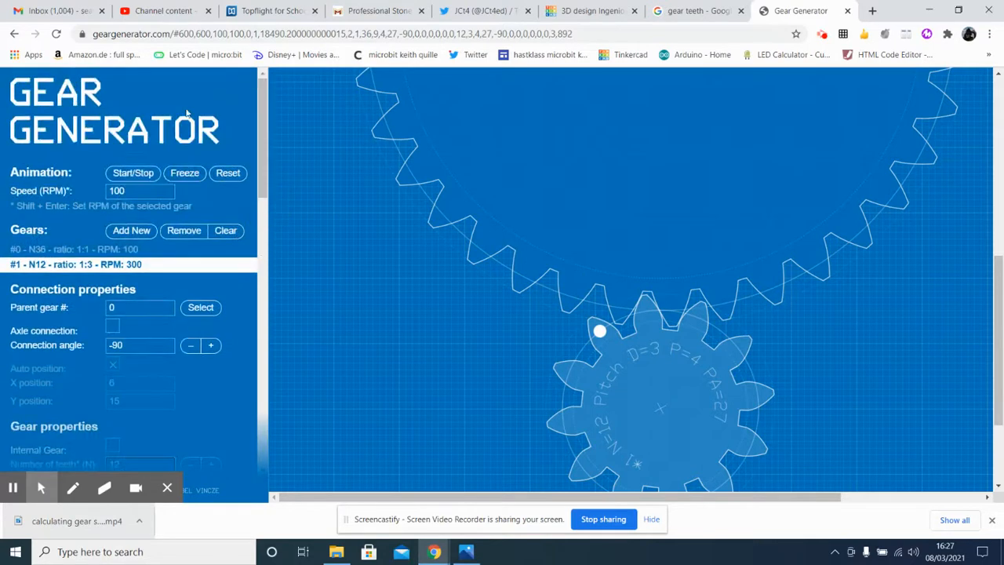
pyautogui.click(128, 174)
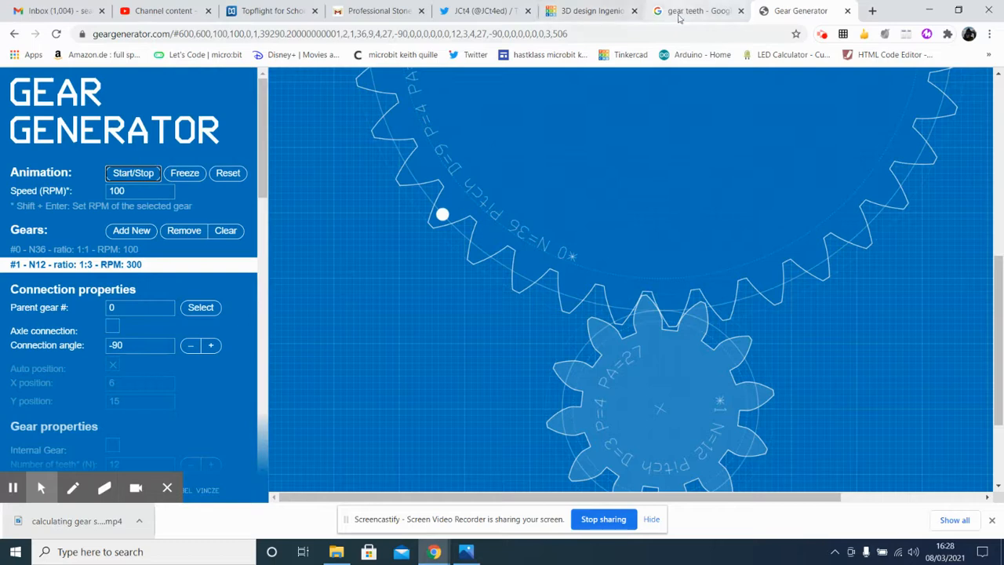
# Switch to the Tinkercad gear ratio design and show All shape generators in the shape library.
pyautogui.click(589, 13)
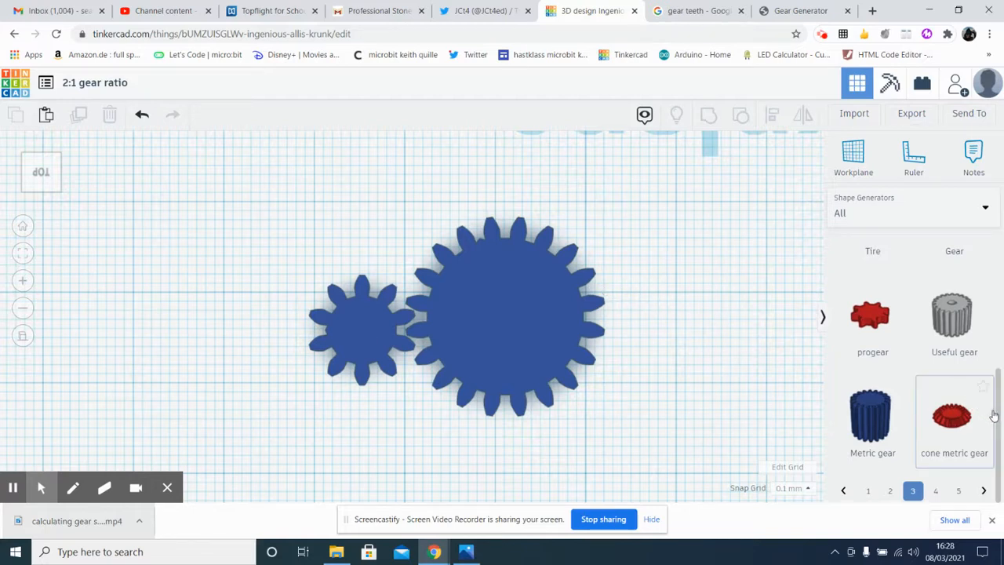
pyautogui.moveTo(996, 415)
pyautogui.mouseDown()
pyautogui.moveTo(993, 272)
pyautogui.moveTo(993, 432)
pyautogui.mouseUp()
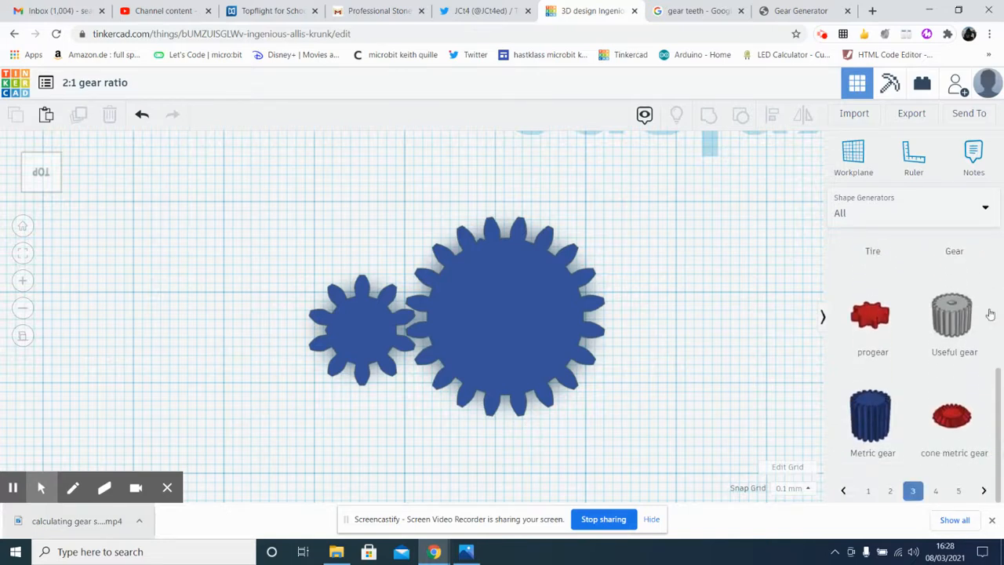
pyautogui.click(986, 210)
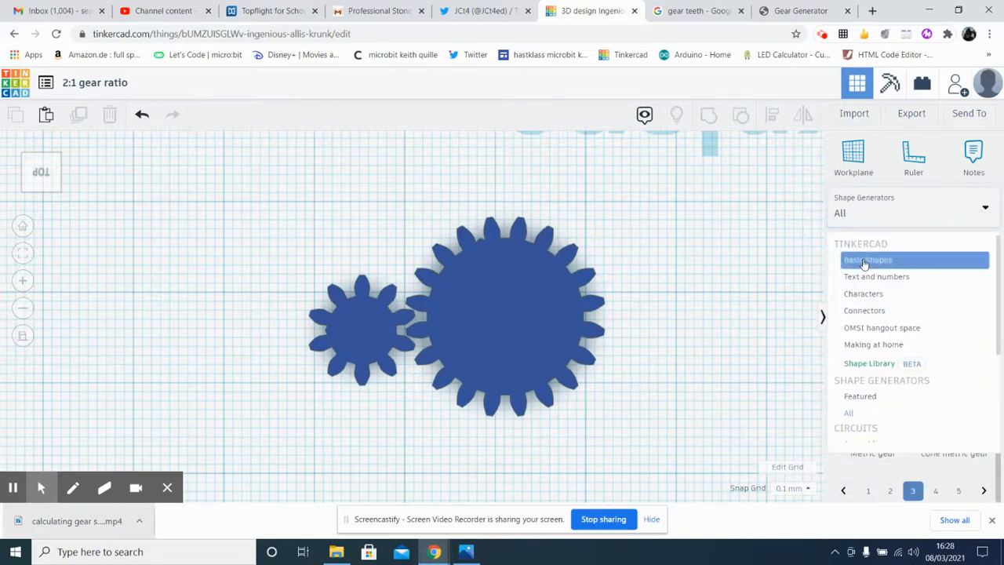
pyautogui.click(875, 414)
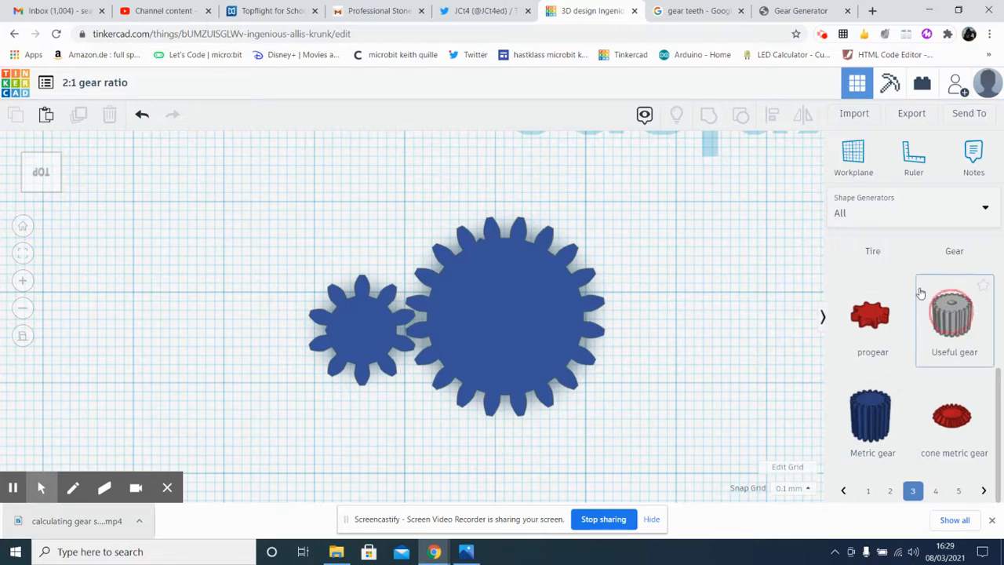
# Place a Useful gear from the shape library on the workplane beside the two blue metric gears.
pyautogui.moveTo(921, 293); pyautogui.dragTo(183, 160)
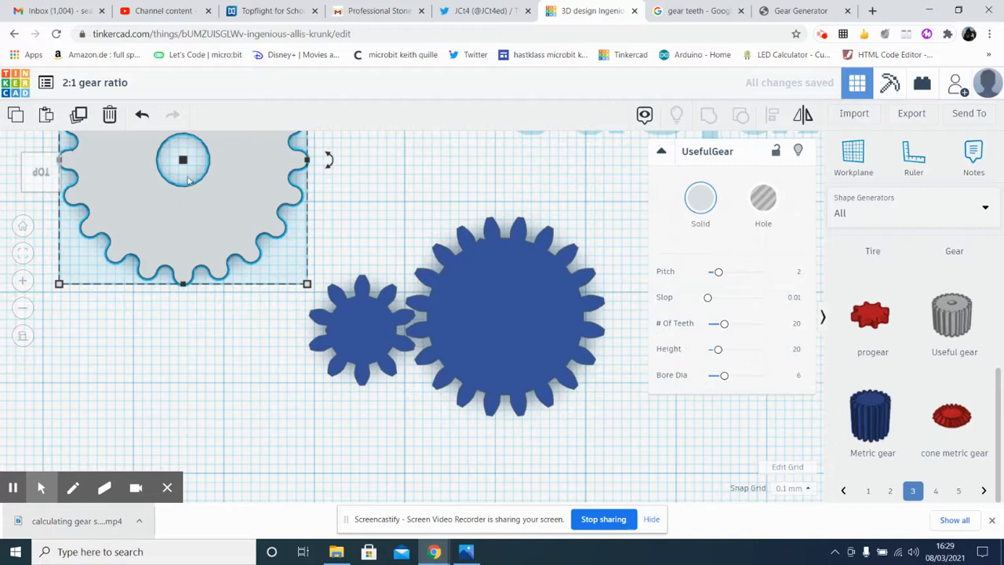
pyautogui.click(403, 176)
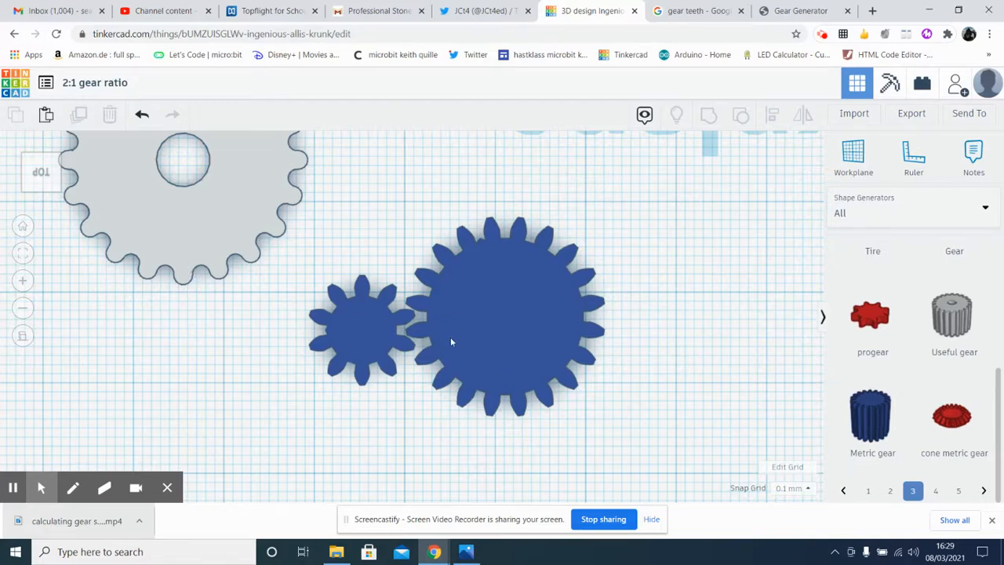
# Examine how the two blue metric gears mesh and check the number of teeth of each one.
pyautogui.scroll(8, 412, 331)
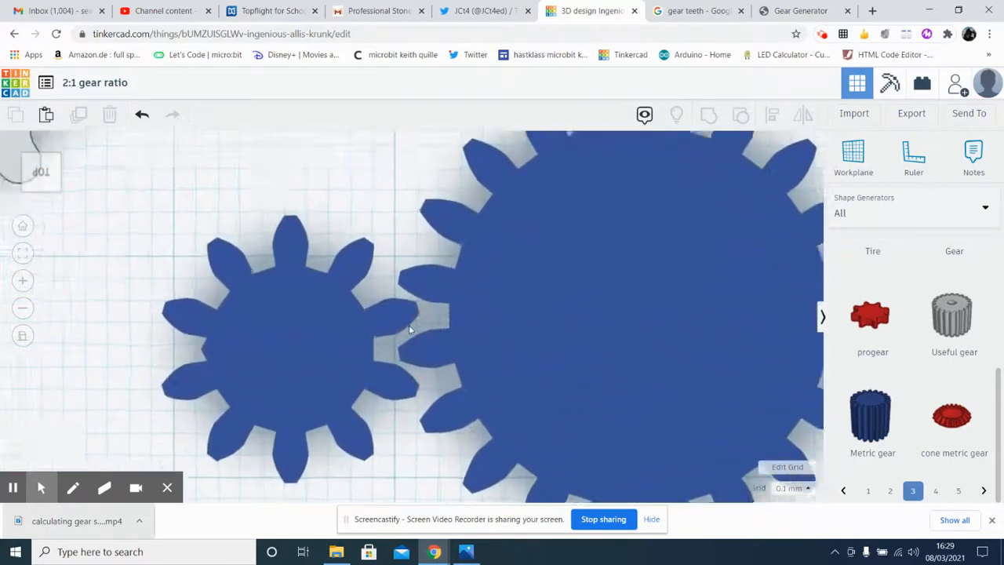
pyautogui.scroll(-10, 408, 324)
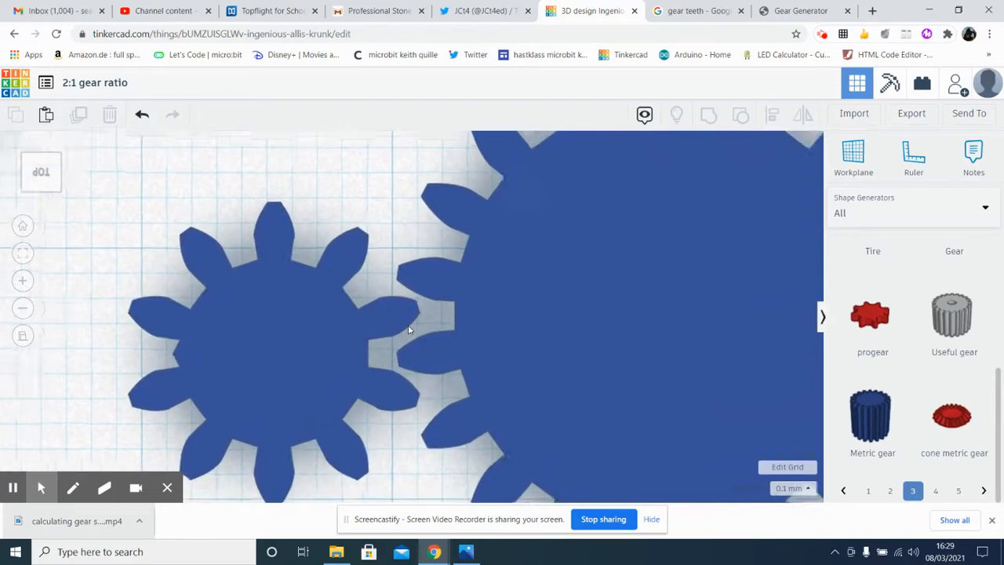
pyautogui.scroll(-3, 407, 324)
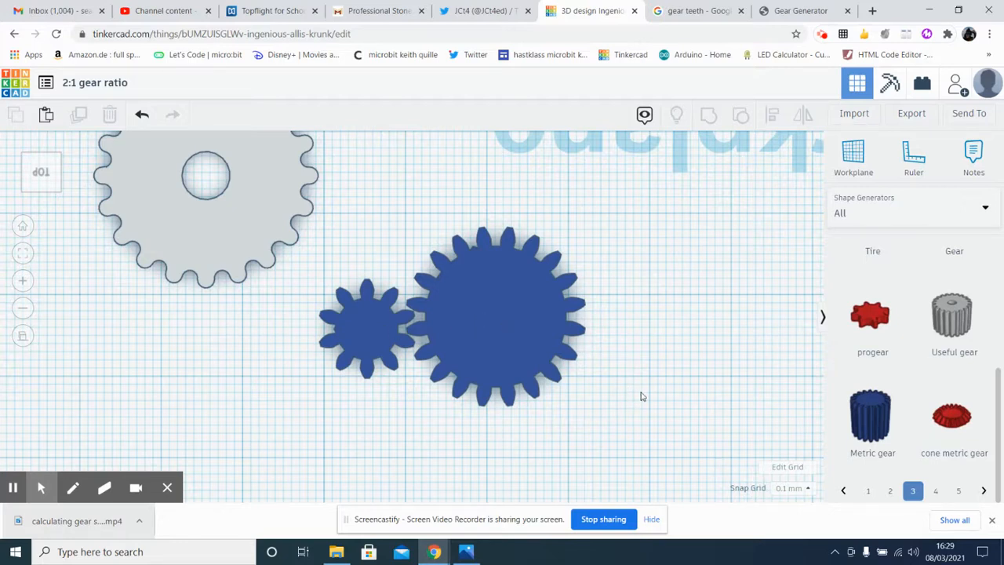
pyautogui.scroll(-2, 630, 395)
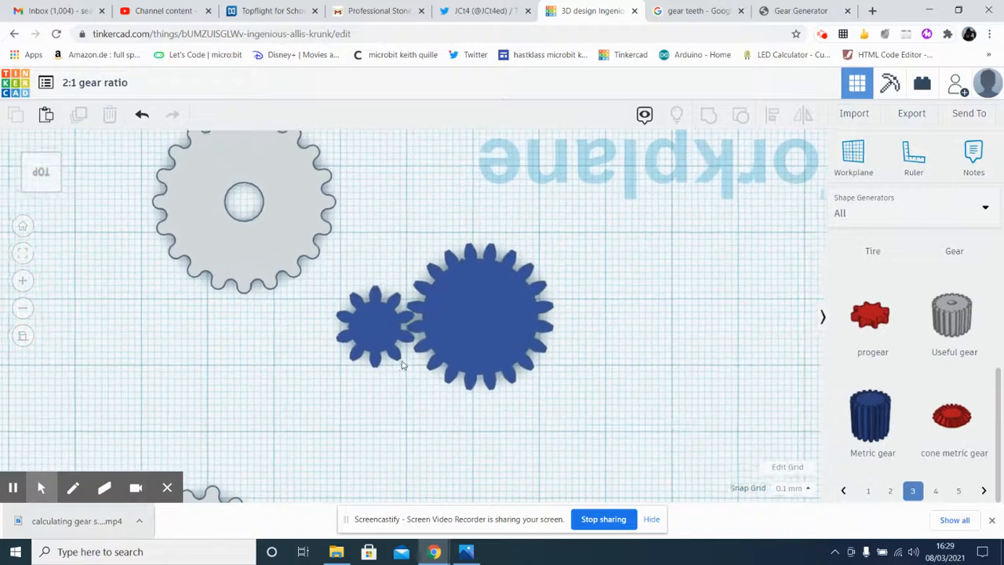
pyautogui.scroll(4, 384, 357)
pyautogui.scroll(3, 379, 355)
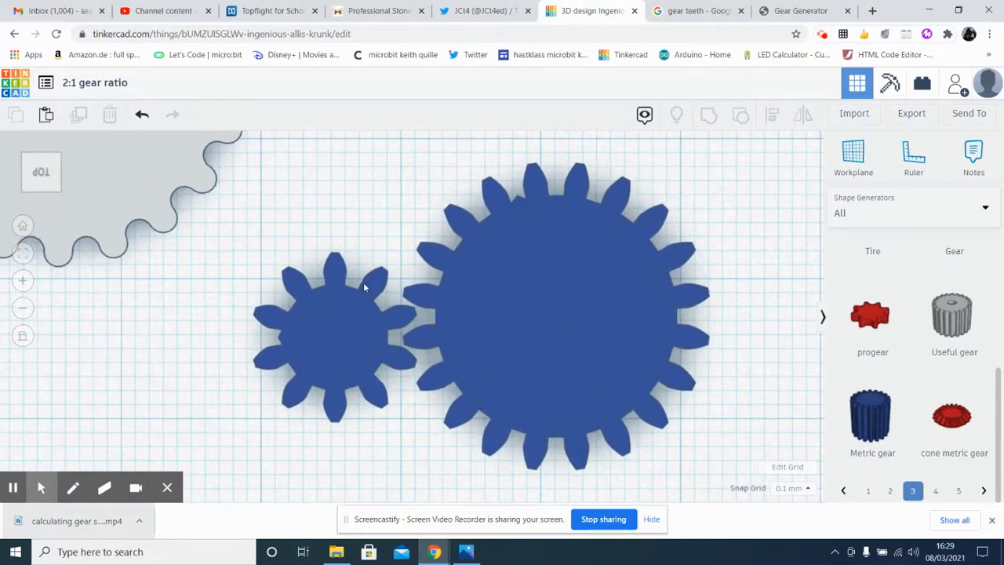
pyautogui.click(351, 329)
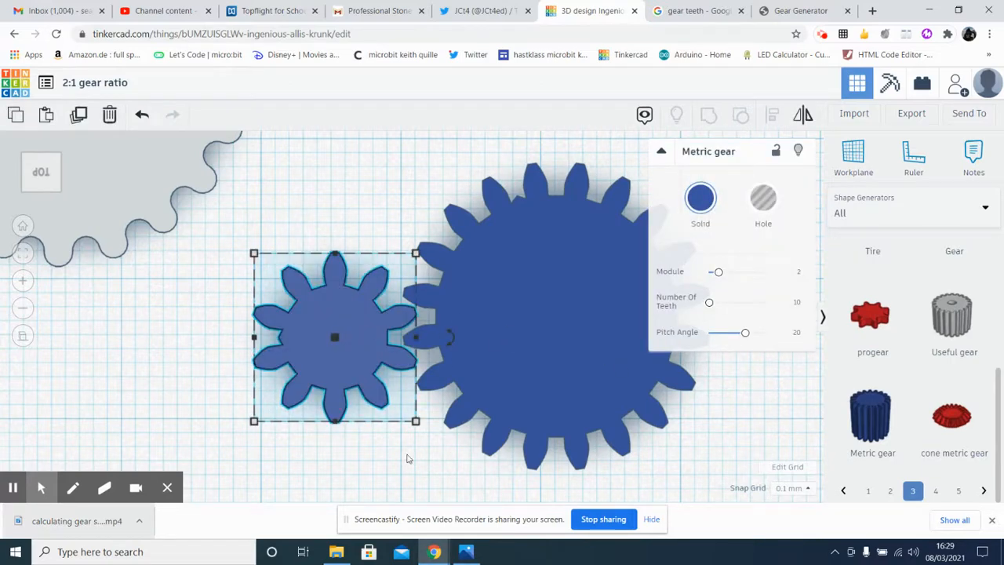
pyautogui.click(373, 196)
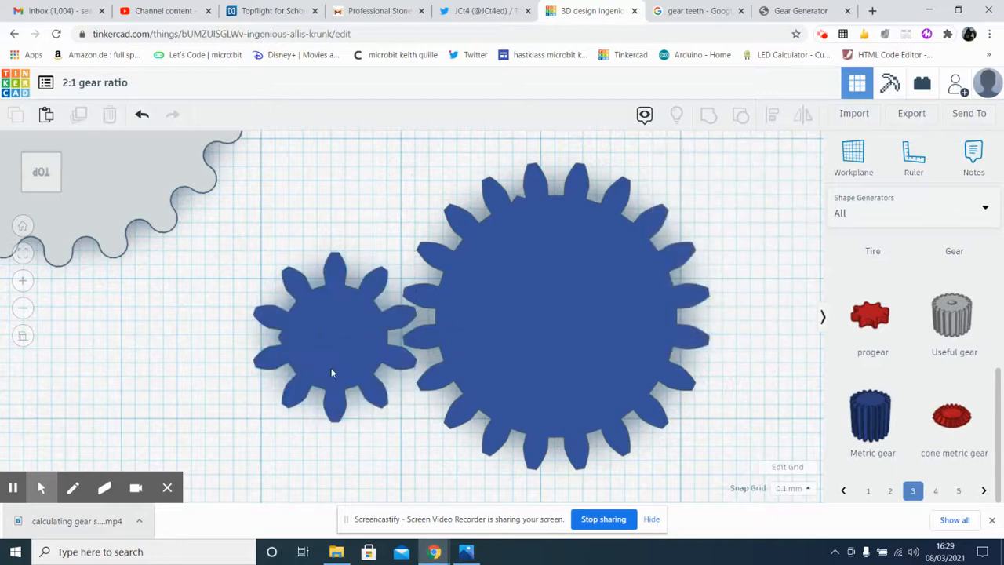
pyautogui.click(335, 345)
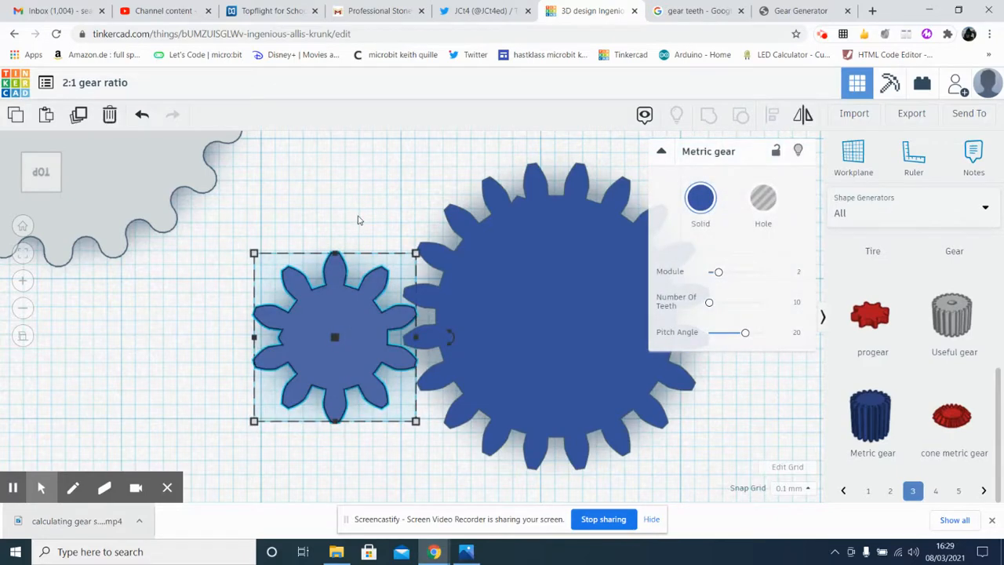
pyautogui.click(557, 402)
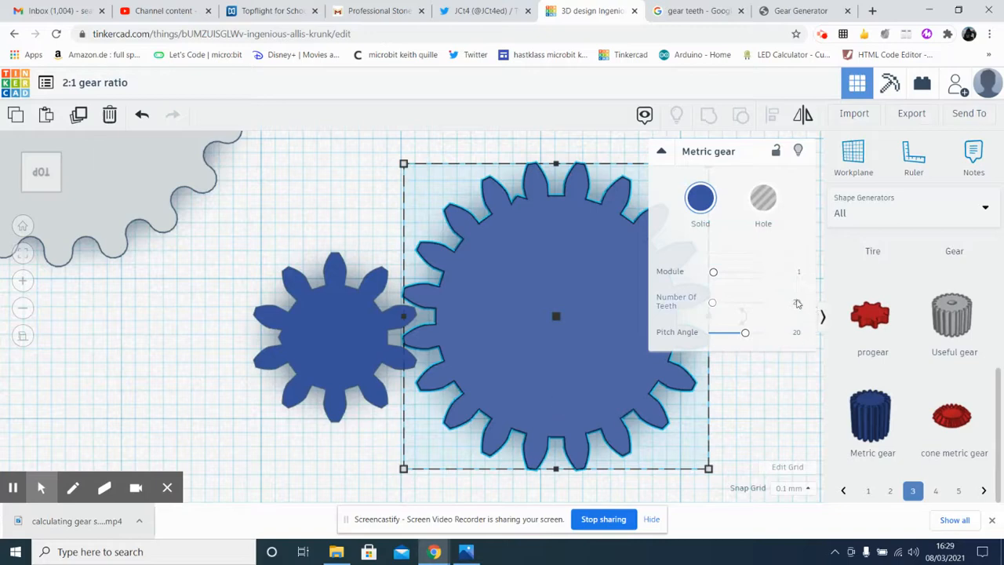
pyautogui.click(320, 455)
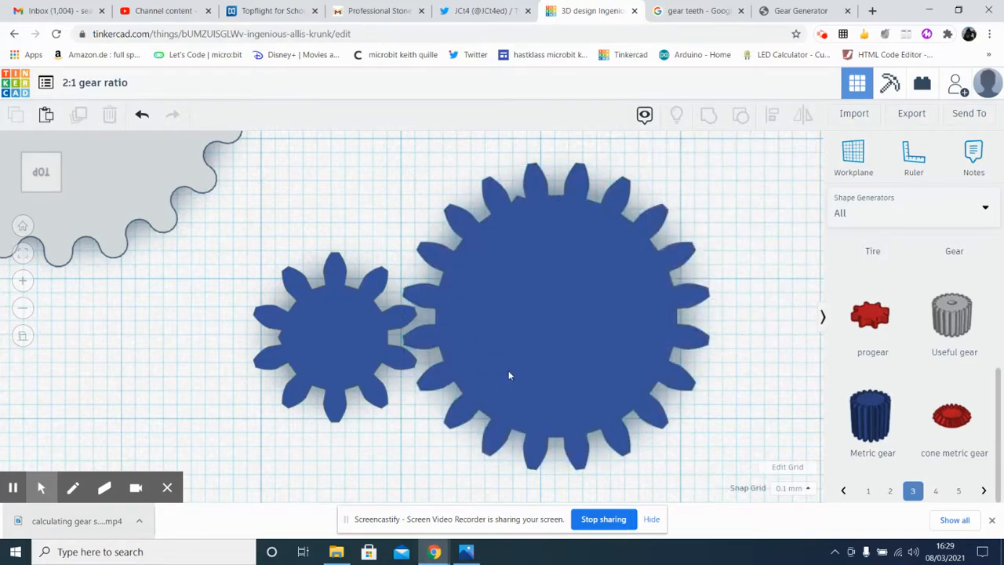
# Switch to Photos, browse to the worked example gear ratios.jpg to review it, and return to the Tinkercad design.
pyautogui.click(466, 552)
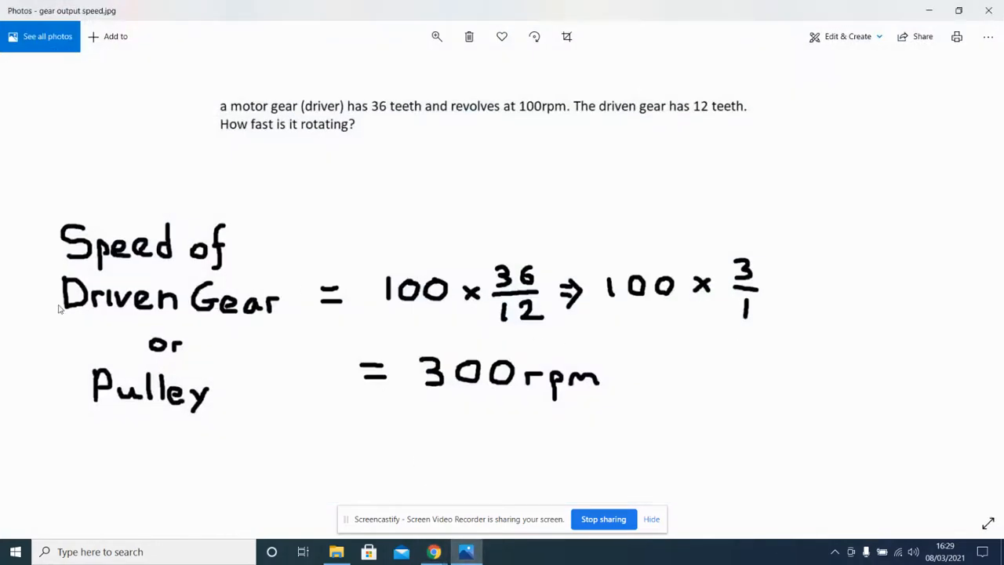
pyautogui.click(32, 287)
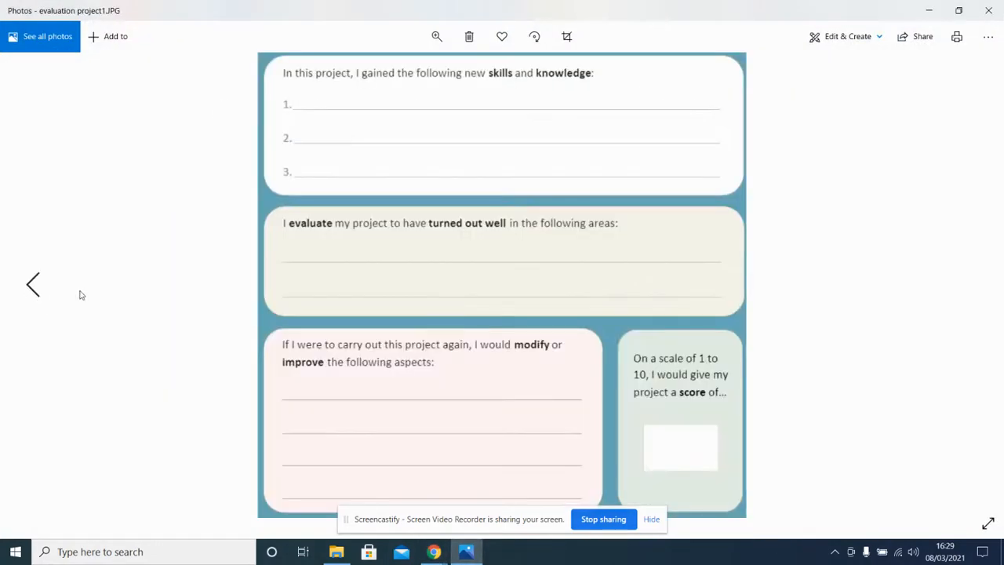
pyautogui.click(973, 286)
pyautogui.click(973, 286)
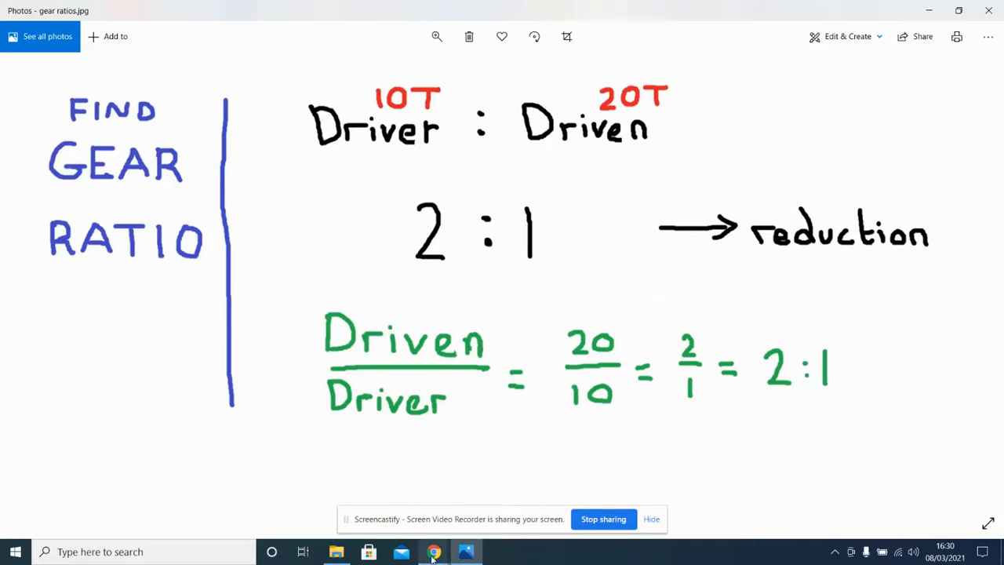
pyautogui.moveTo(433, 554)
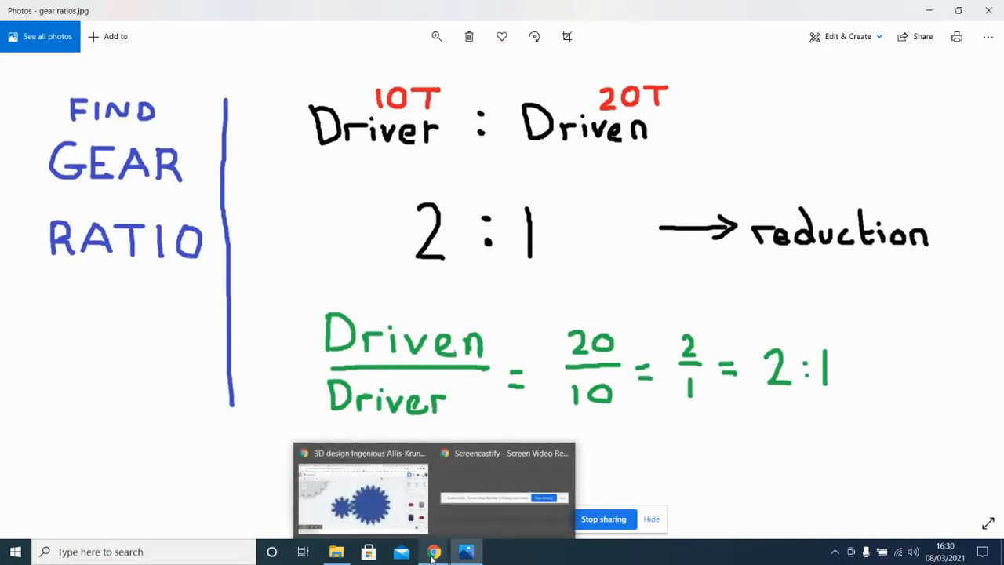
pyautogui.click(378, 474)
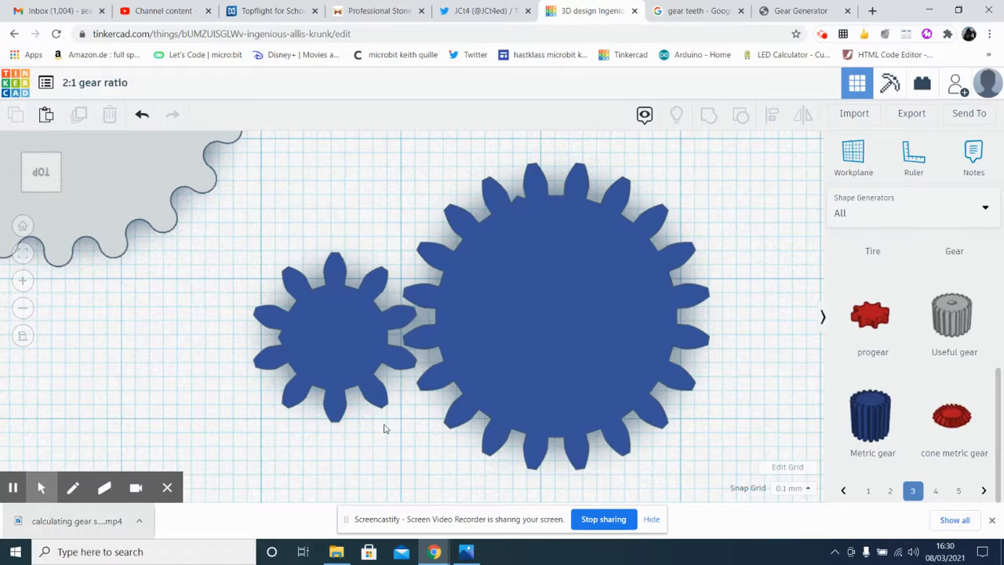
# Move the left of the two small grey Useful gears slightly closer to its neighbour, by 0.93 and -1.05.
pyautogui.scroll(-3, 385, 428)
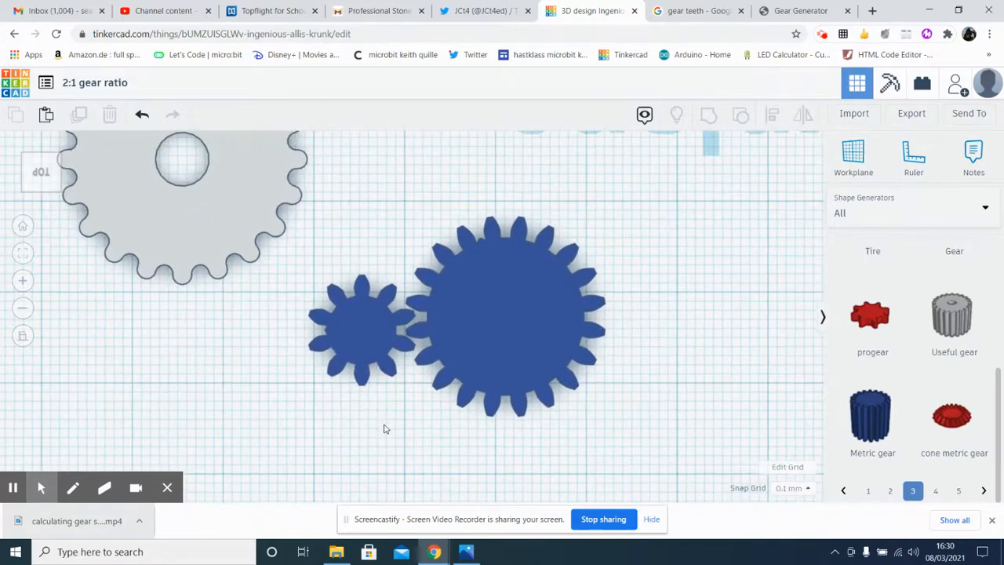
pyautogui.scroll(3, 385, 429)
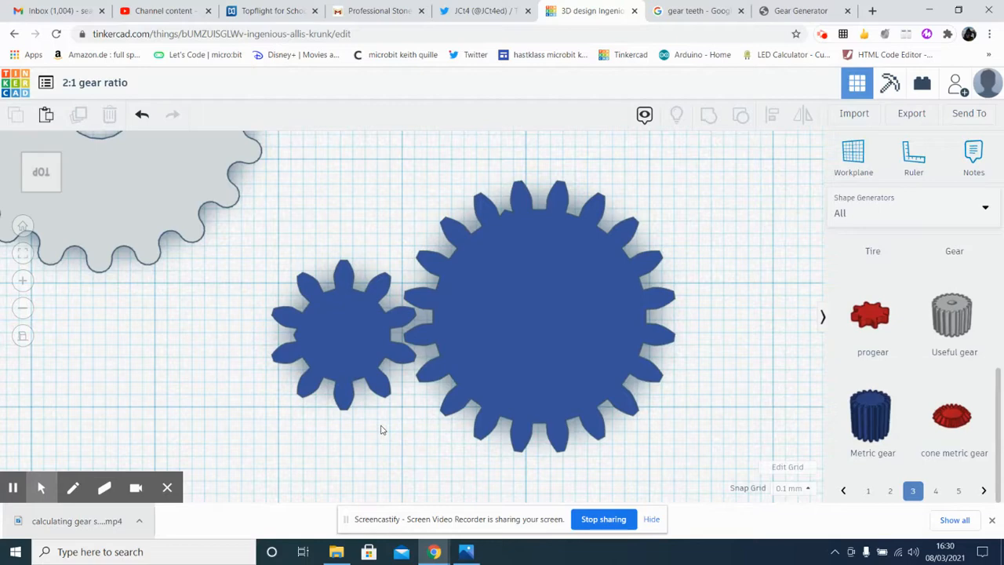
pyautogui.scroll(-2, 382, 430)
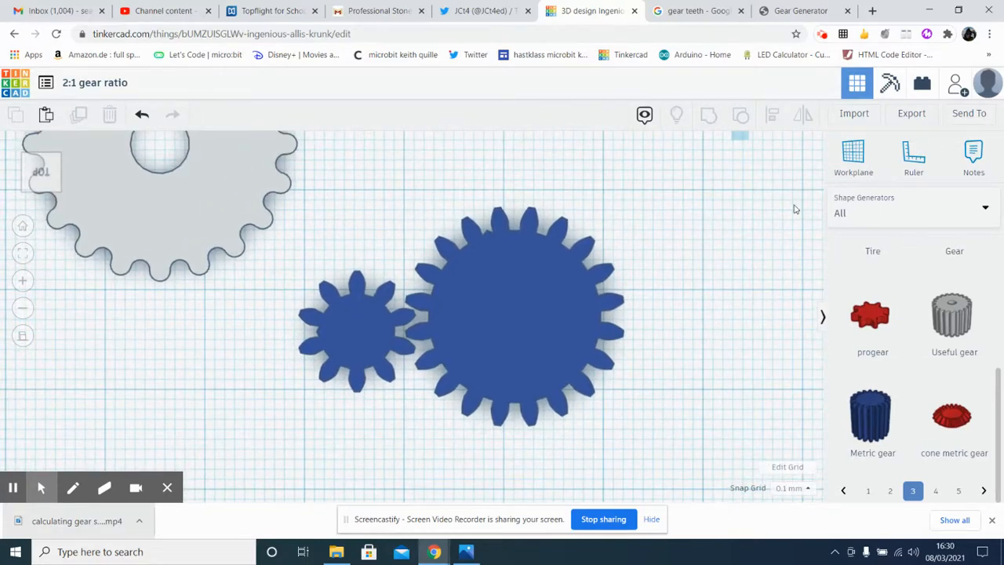
pyautogui.scroll(-4, 291, 418)
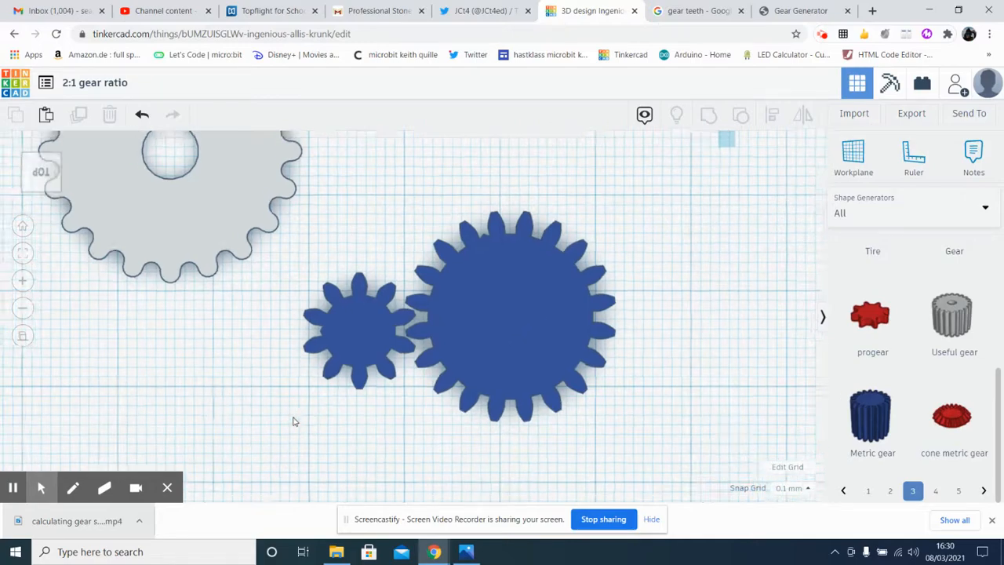
pyautogui.moveTo(276, 421); pyautogui.dragTo(727, 252, button='middle')
pyautogui.moveTo(441, 338); pyautogui.dragTo(495, 344, button='middle')
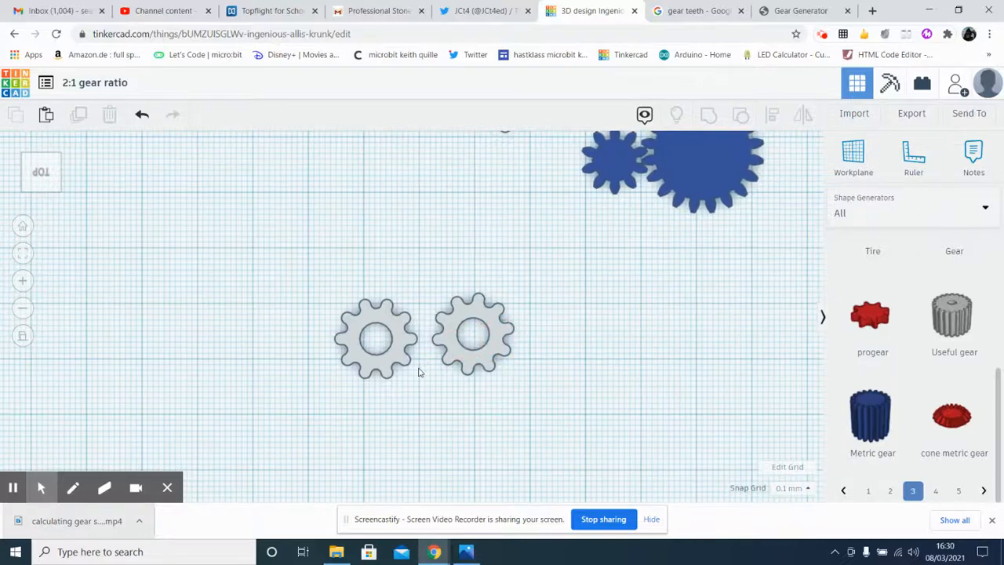
pyautogui.scroll(5, 416, 367)
pyautogui.moveTo(382, 366); pyautogui.dragTo(396, 360)
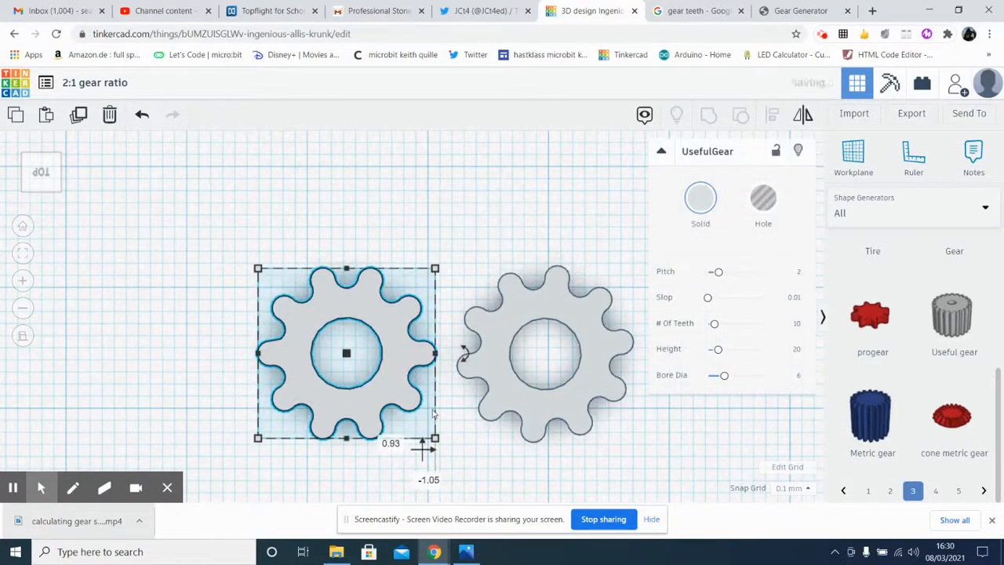
pyautogui.click(464, 440)
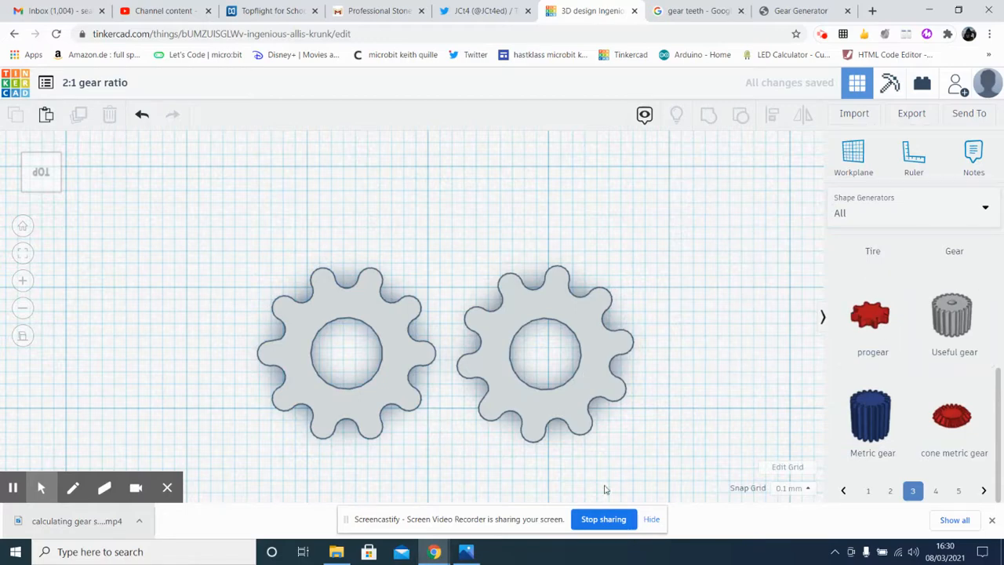
# Review the tooth counts in the worked example gear output speed.jpg in Photos and return to the Tinkercad design.
pyautogui.click(466, 552)
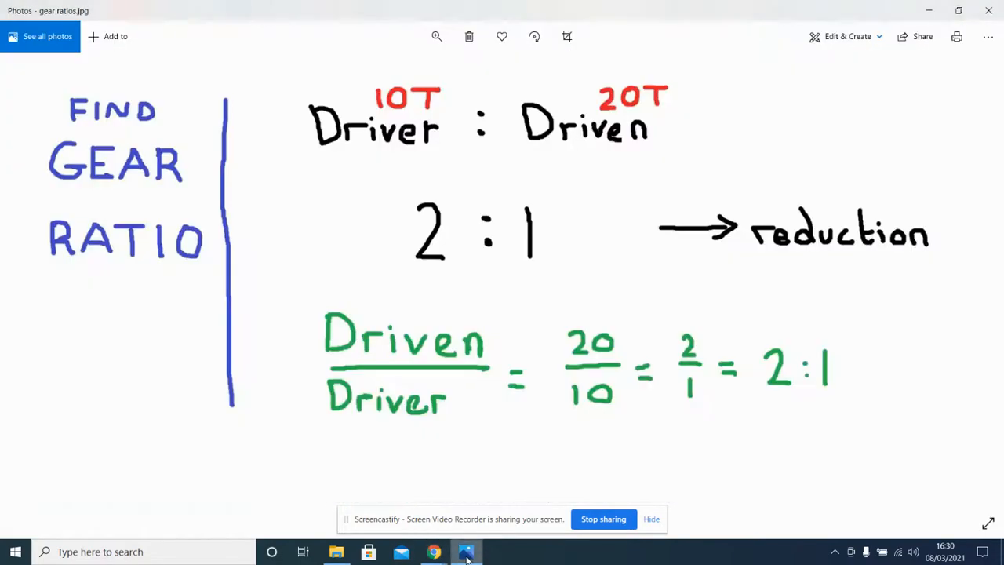
pyautogui.click(32, 286)
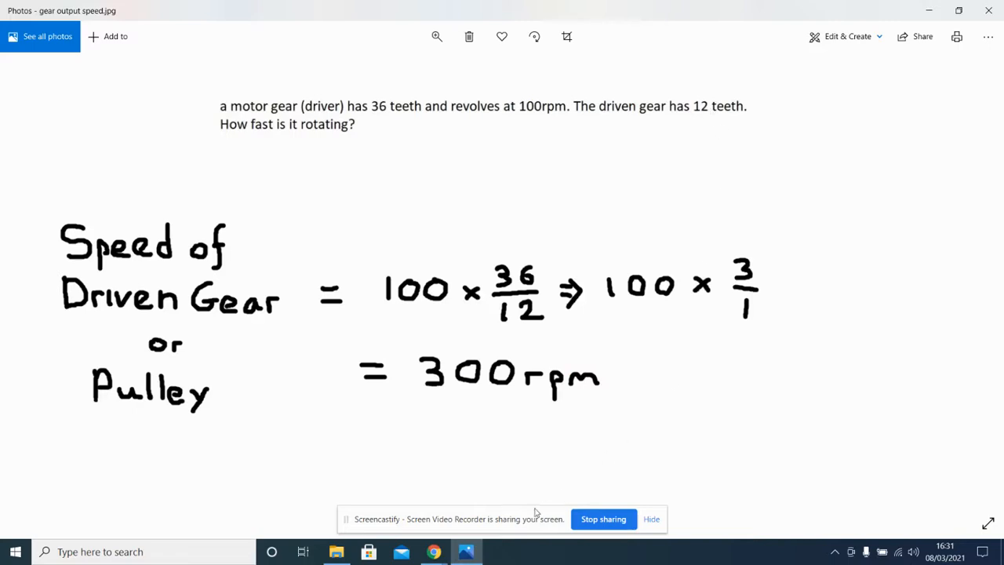
pyautogui.moveTo(437, 553)
pyautogui.click(366, 479)
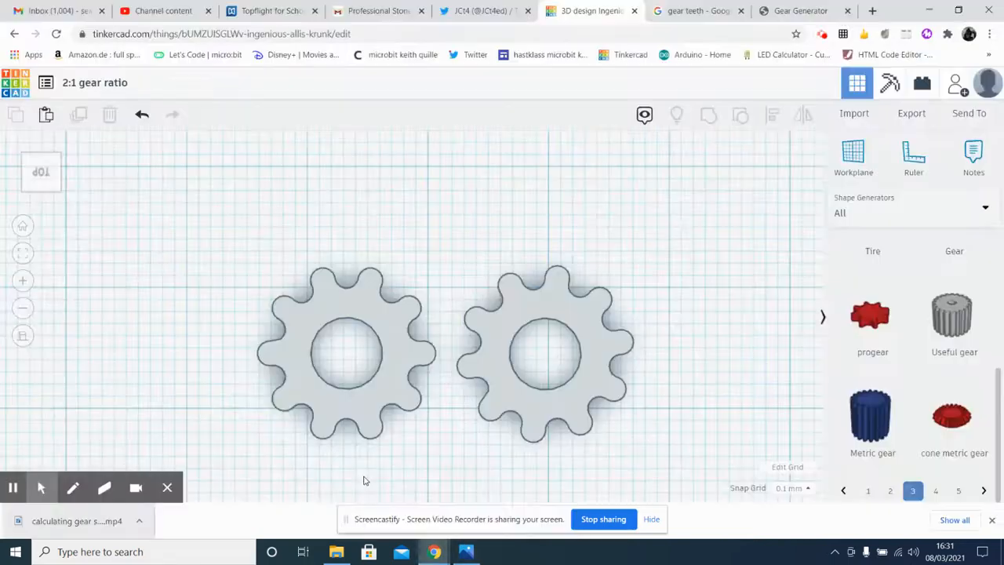
# Set the left grey gear's number of teeth to 36 and move it away so it no longer overlaps the small gear.
pyautogui.click(394, 356)
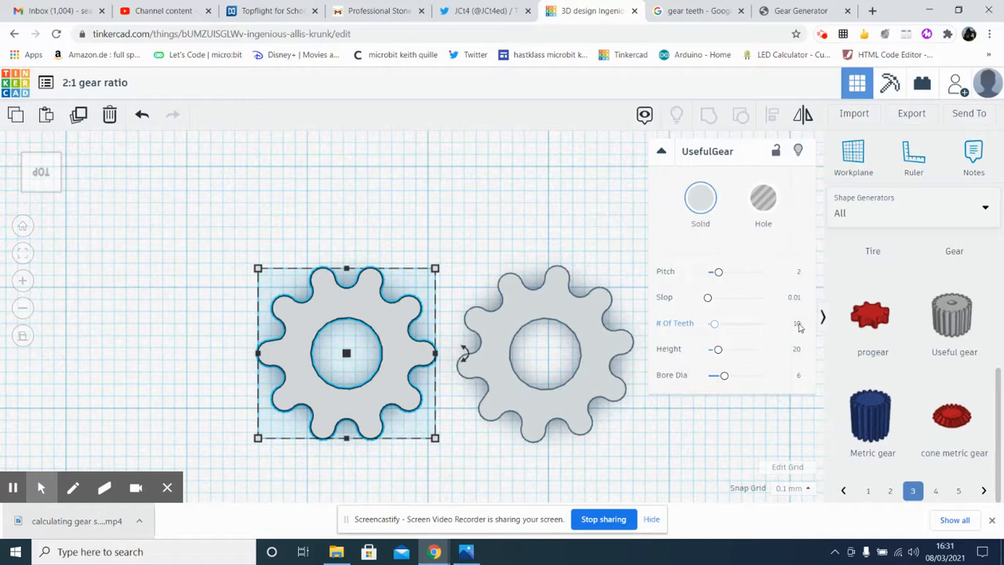
pyautogui.click(799, 325)
pyautogui.click(518, 253)
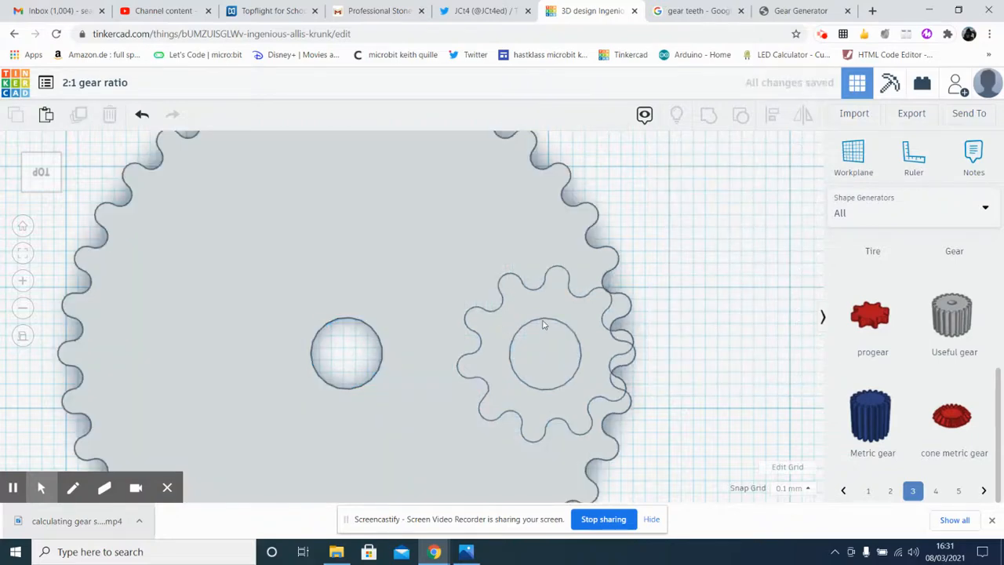
pyautogui.click(538, 314)
pyautogui.moveTo(565, 248); pyautogui.dragTo(376, 234)
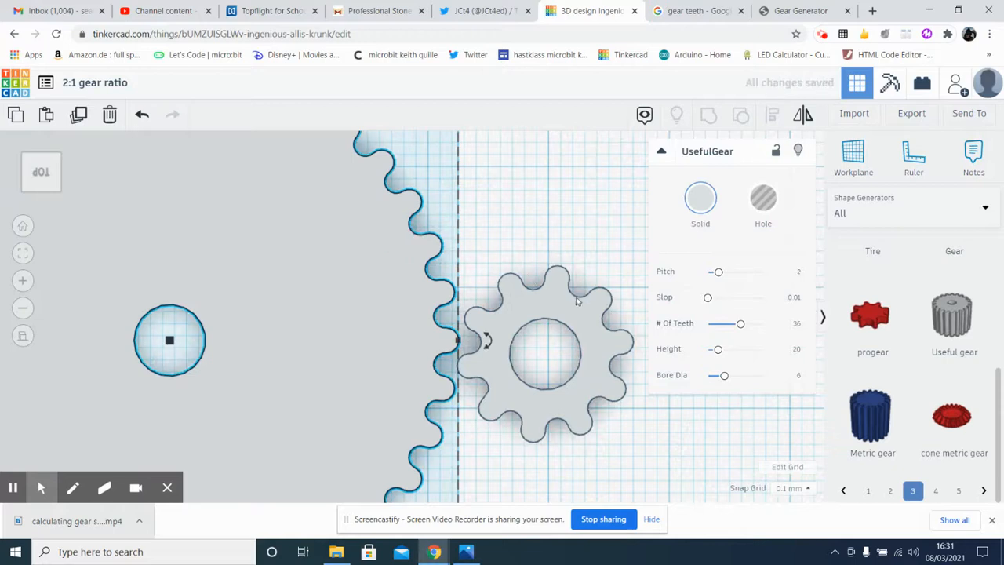
# Set the small grey gear's number of teeth to 12.
pyautogui.click(572, 310)
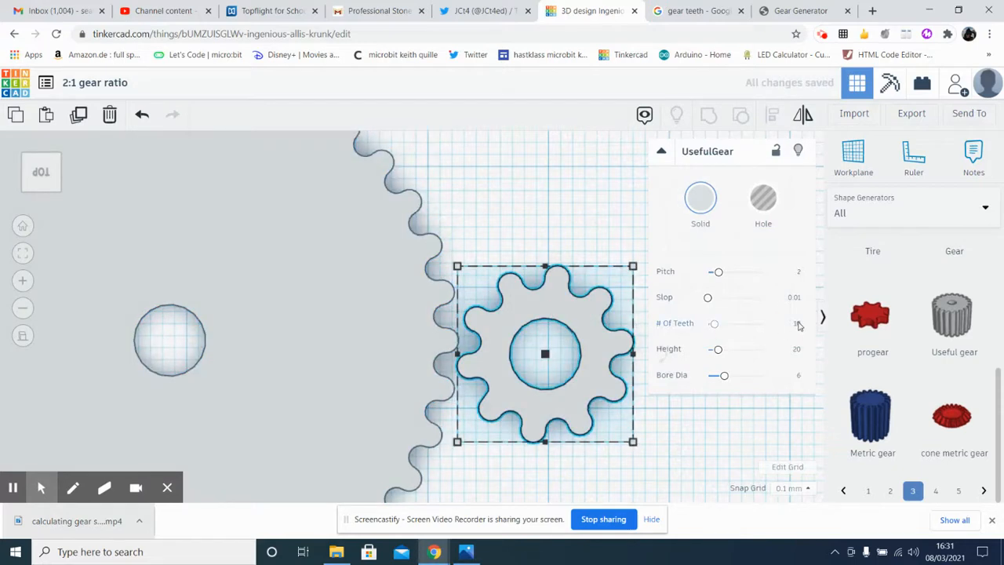
pyautogui.click(797, 325)
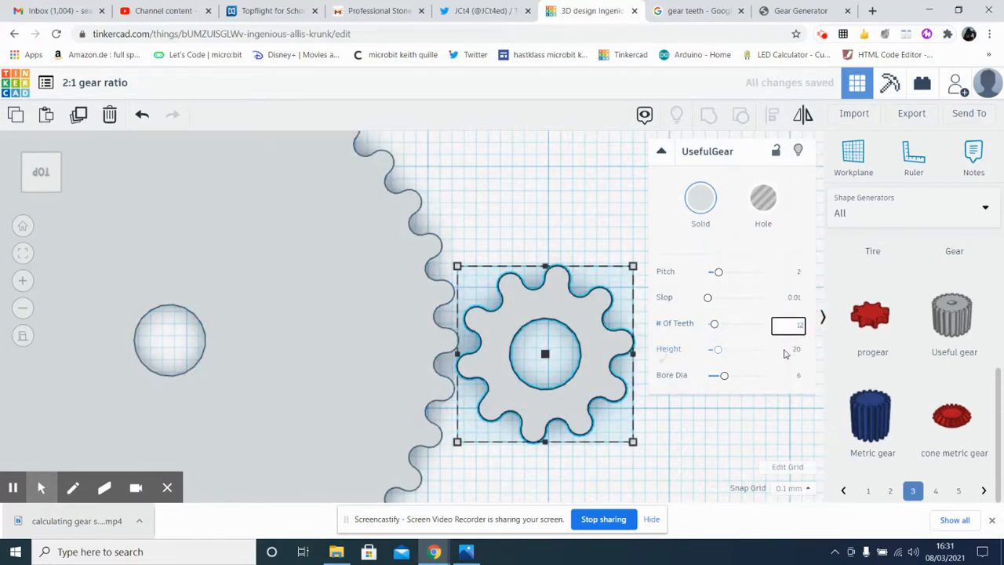
pyautogui.write('12')
pyautogui.press('Return')
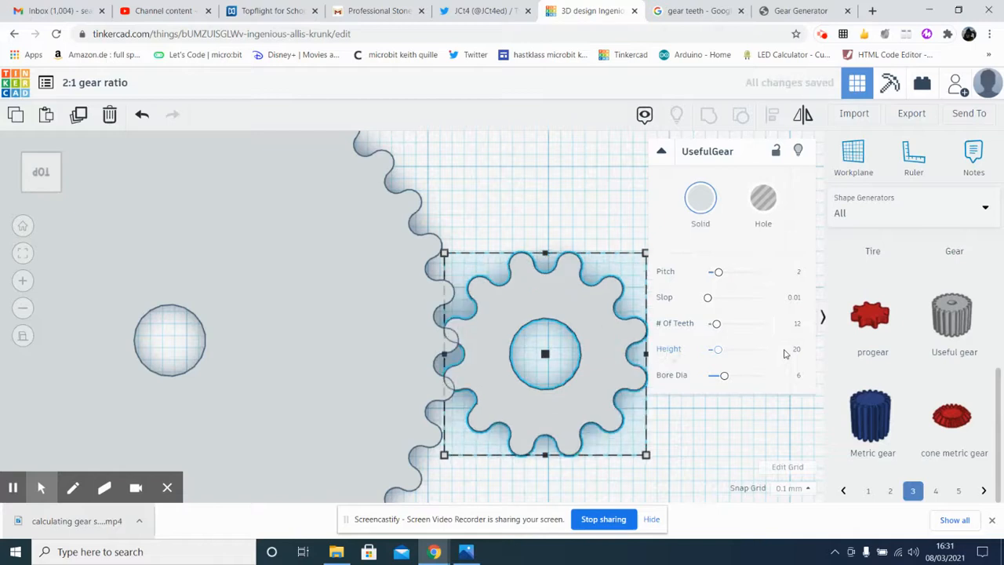
pyautogui.click(564, 161)
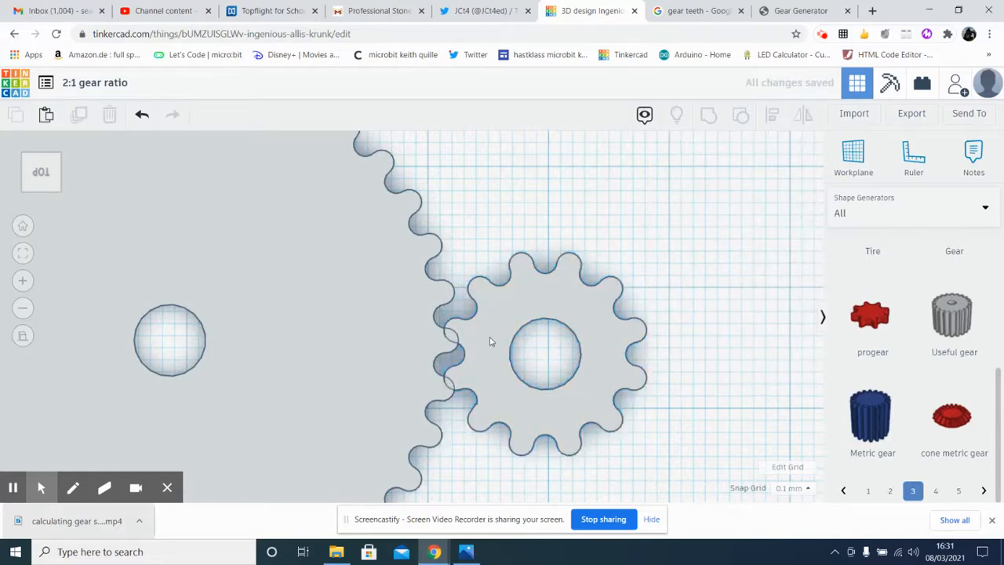
# Shift the 12-tooth gear to line up with the 36-tooth gear's centre so that their teeth mesh.
pyautogui.moveTo(491, 341); pyautogui.dragTo(492, 329)
pyautogui.click(559, 483)
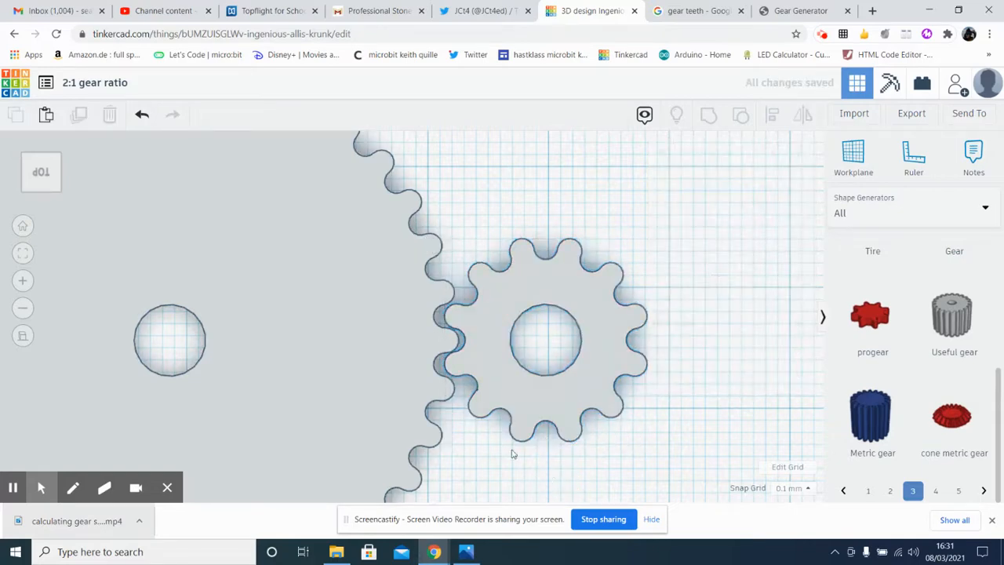
pyautogui.scroll(-5, 345, 439)
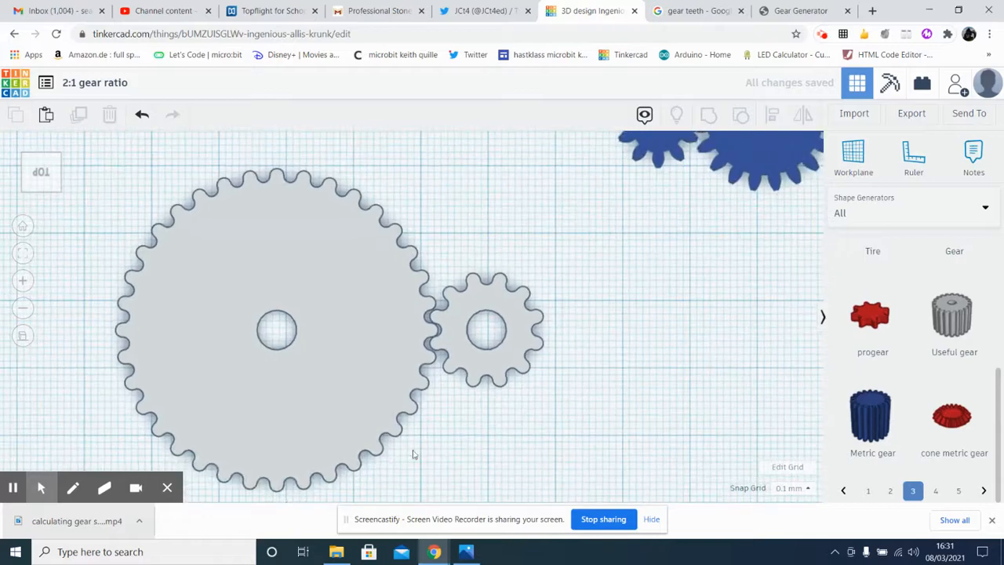